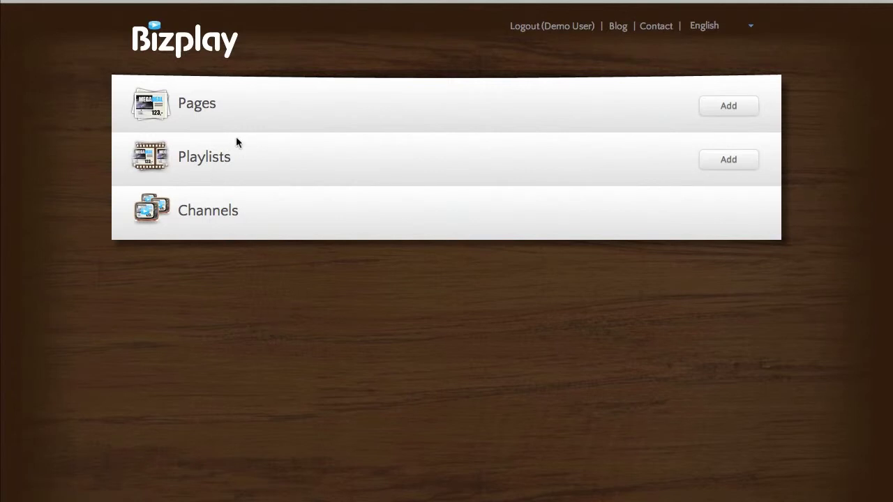
- Add a new page named Page 1 and open it for editing
click(204, 110)
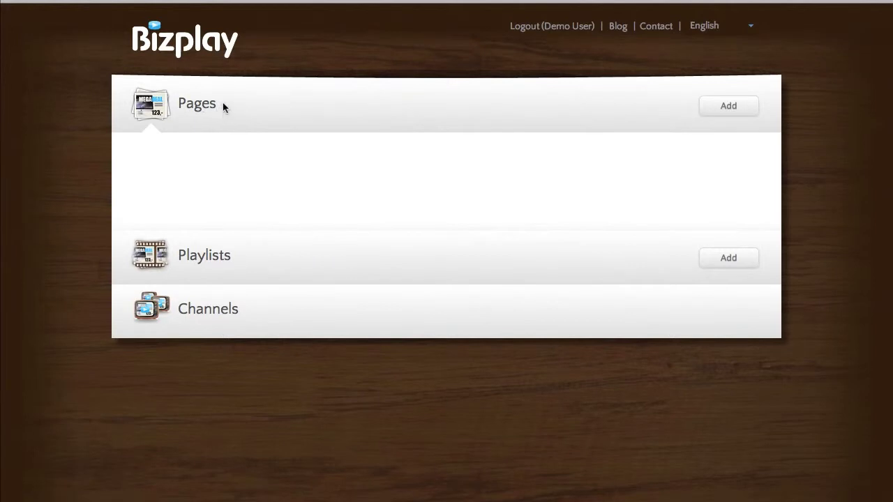
click(749, 113)
click(751, 143)
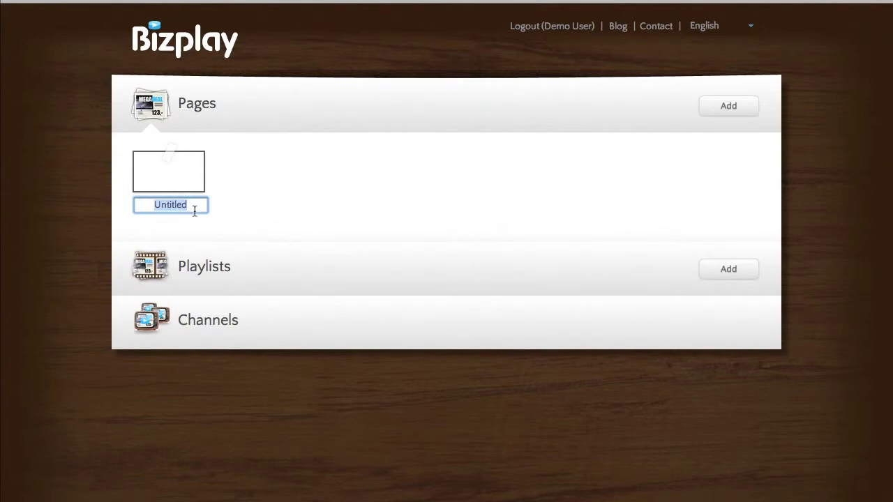
text(Page 1)
key(Return)
mouse_move(180, 184)
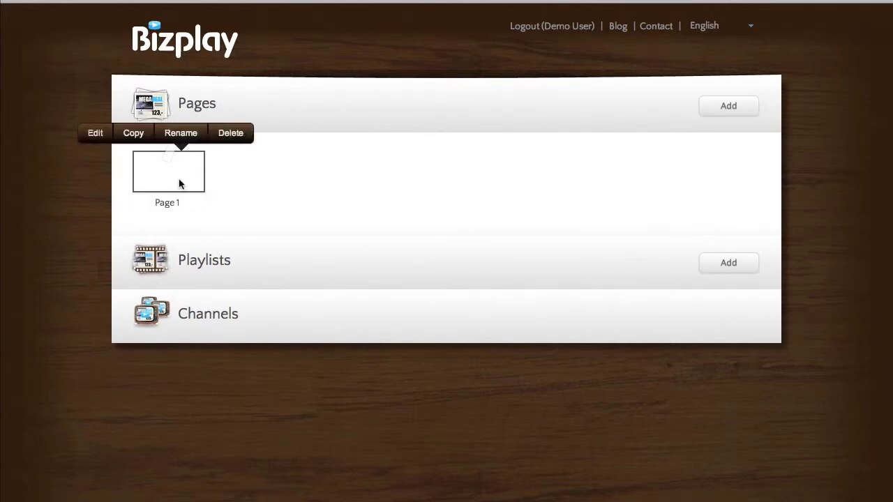
click(96, 133)
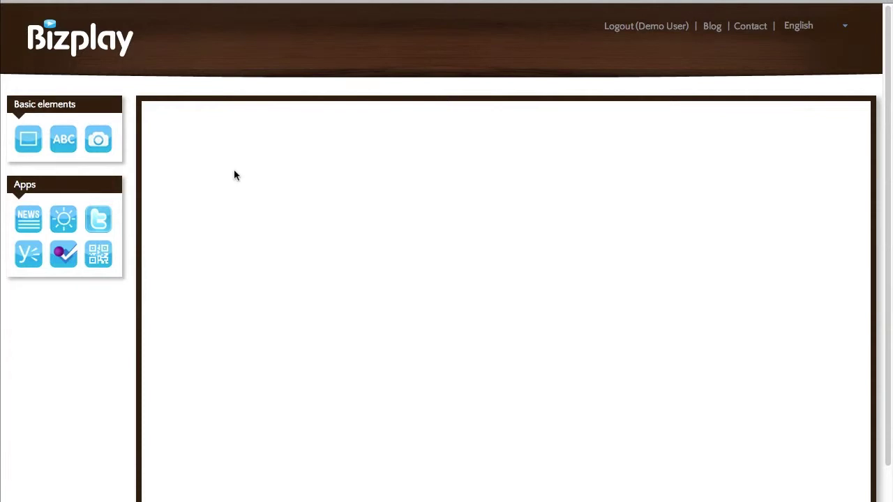
- Add a box to the blank page and enlarge it into a wide rectangle across the upper middle
scroll(235, 173, down, 1)
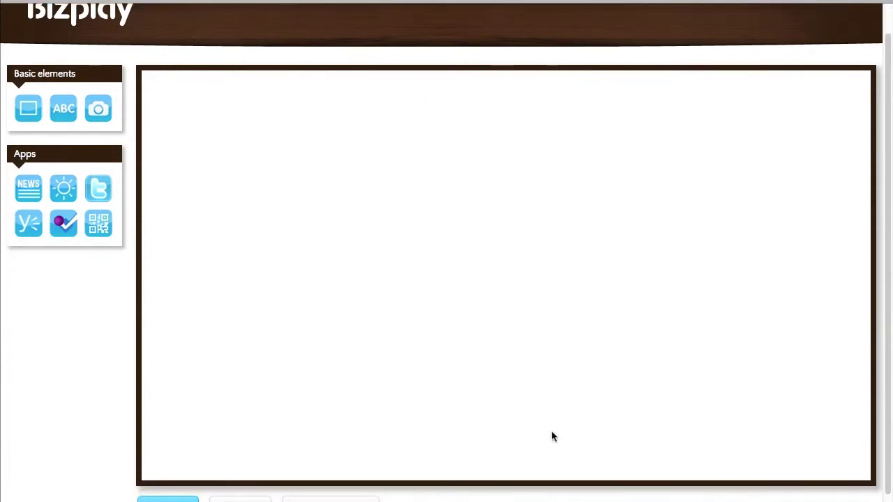
scroll(357, 197, down, 1)
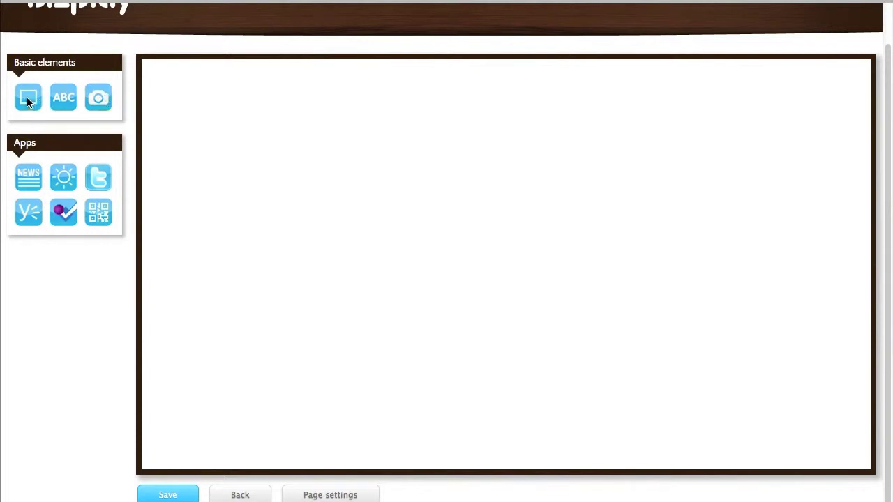
click(28, 102)
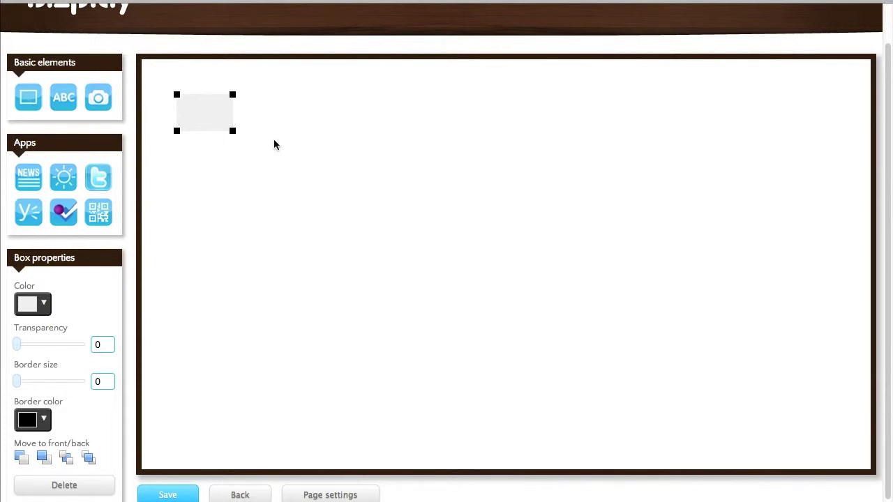
drag(206, 113, 629, 231)
drag(634, 96, 724, 86)
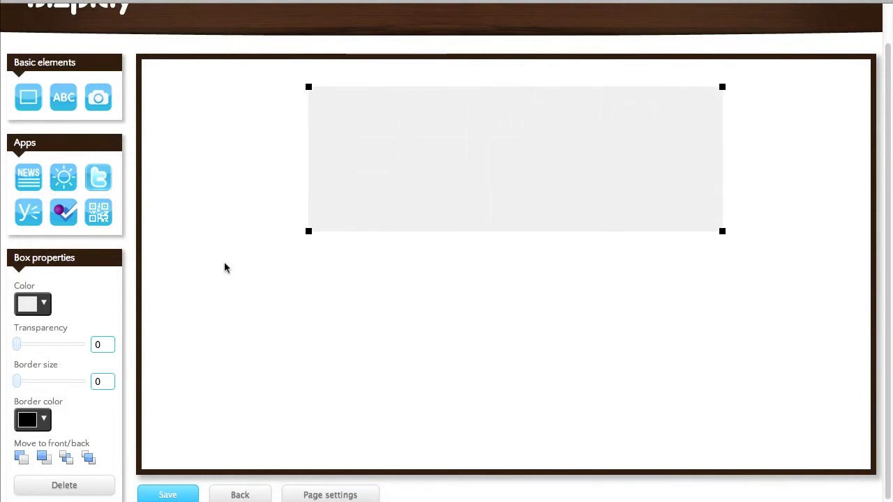
- Adjust the box's height and width and reposition it in the upper middle of the page
drag(307, 242, 317, 369)
drag(363, 295, 295, 272)
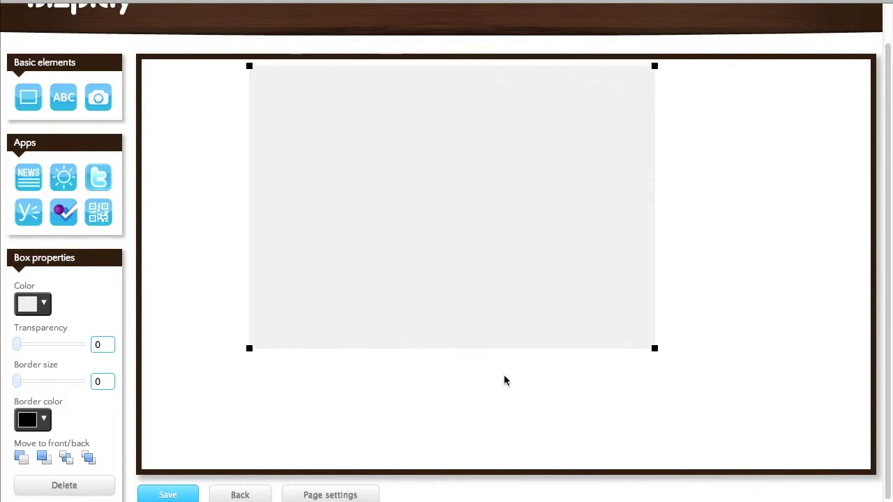
drag(656, 351, 479, 325)
drag(398, 259, 450, 295)
drag(589, 364, 684, 317)
drag(604, 240, 554, 252)
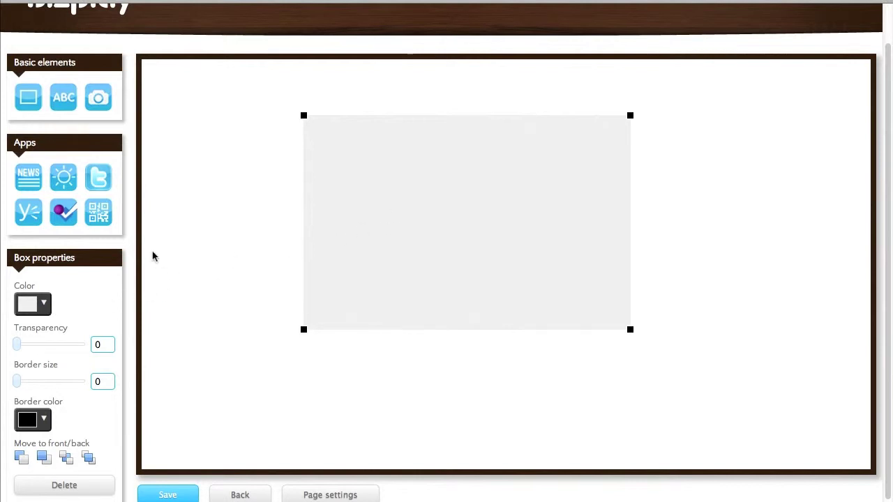
- Try the preset red, orange, yellow and green fill colors on the box, ending with orange
scroll(154, 255, down, 1)
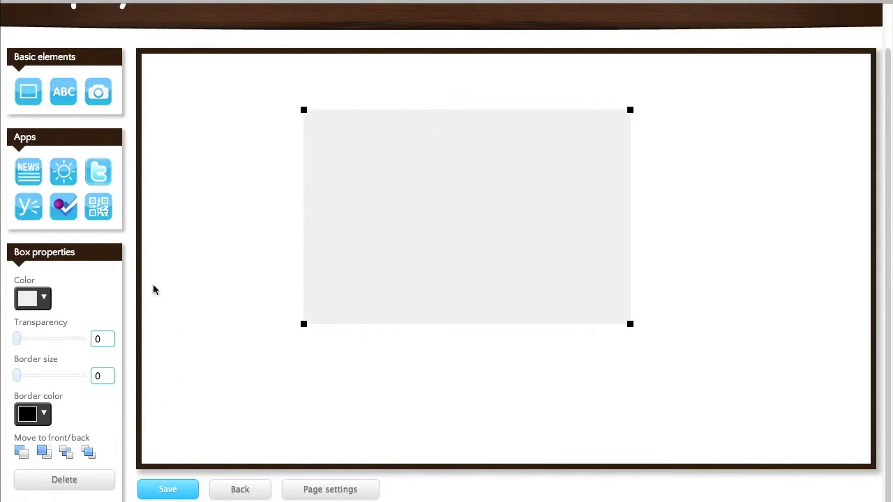
click(45, 299)
click(95, 239)
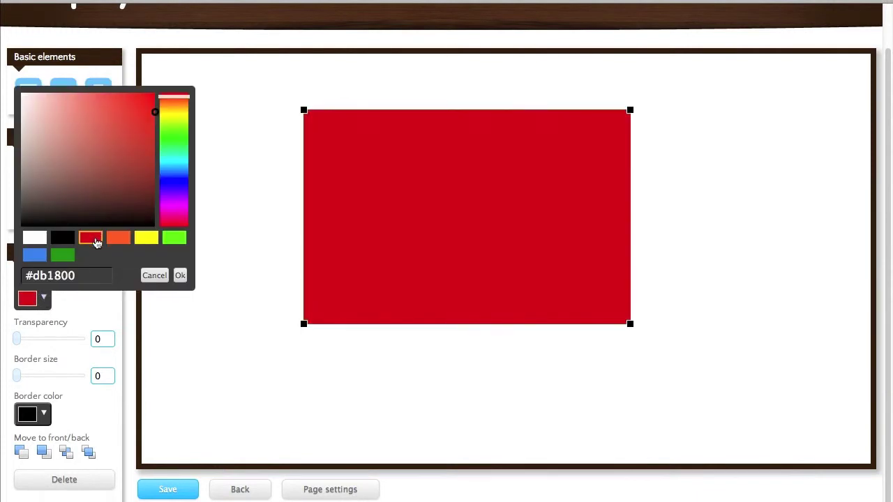
click(119, 240)
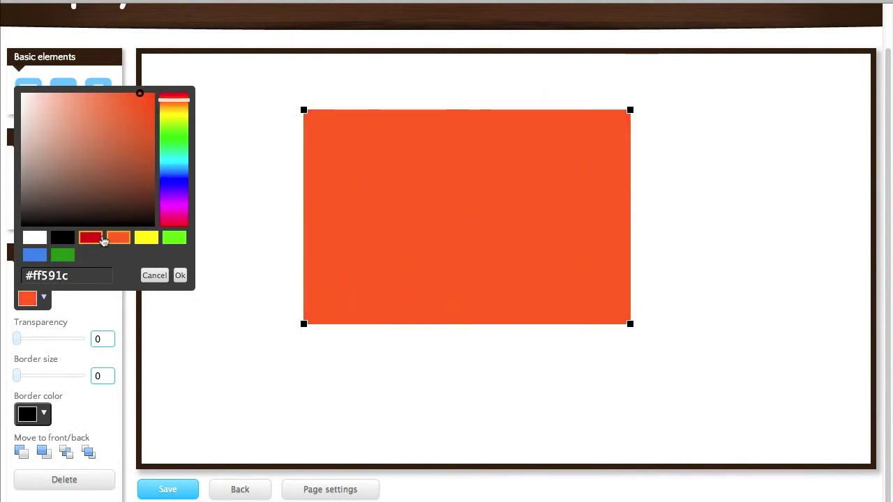
click(96, 240)
click(155, 240)
click(173, 240)
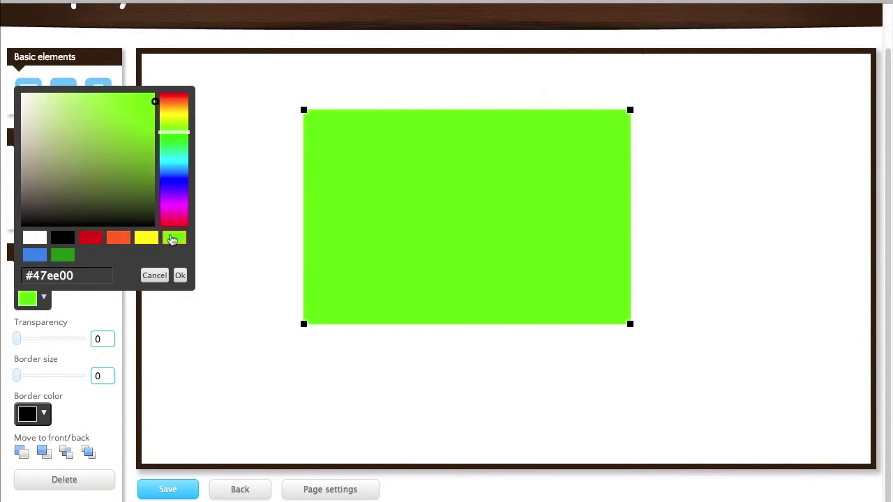
click(130, 241)
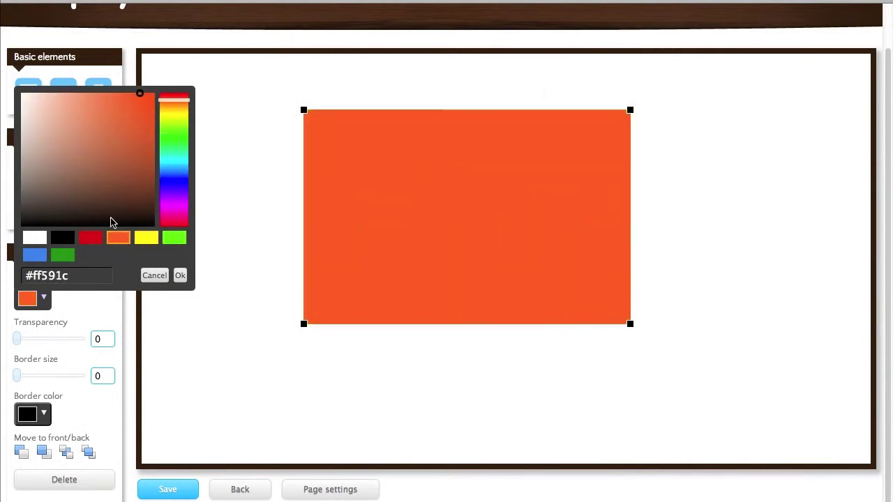
- Apply the custom blue fill #6583ec to the box and move it slightly up the page
click(96, 136)
drag(95, 139, 96, 100)
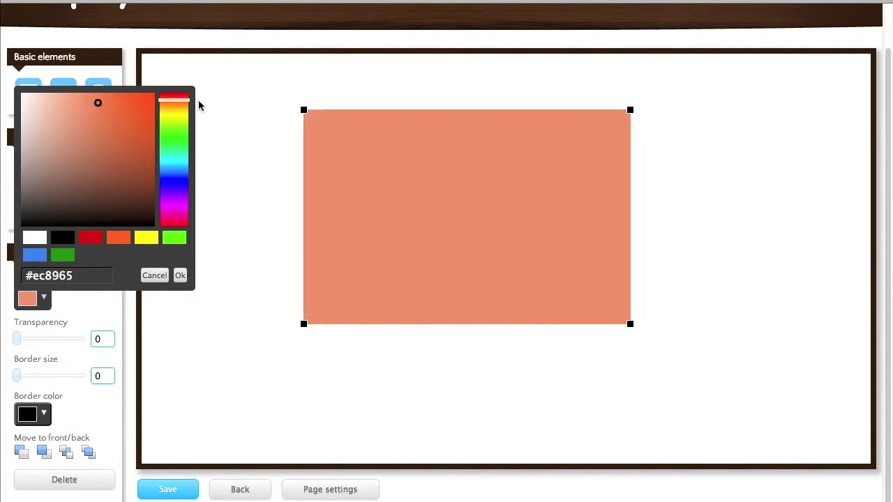
mouse_move(178, 140)
mouse_down()
mouse_move(182, 126)
mouse_move(182, 193)
mouse_move(180, 178)
mouse_up()
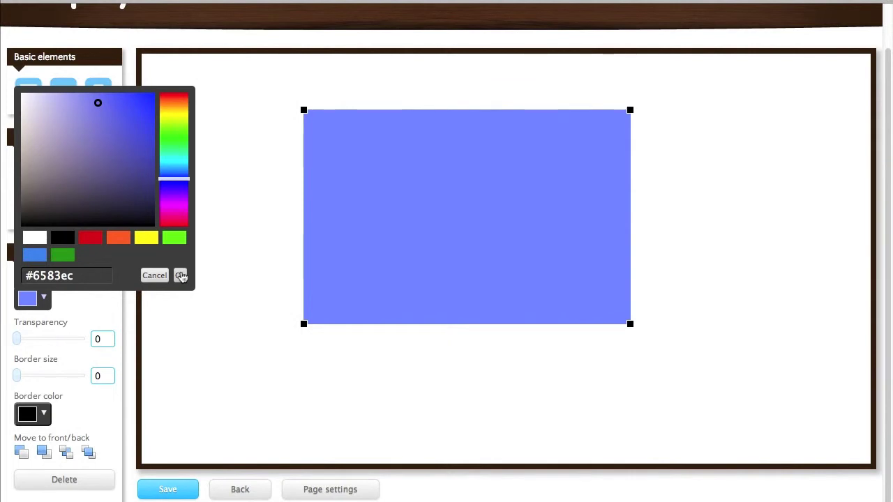
click(181, 276)
drag(464, 280, 487, 257)
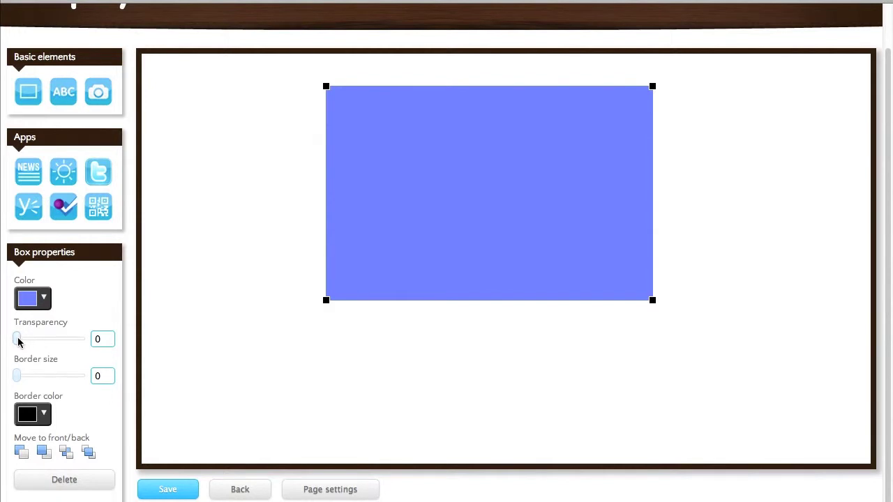
- Set the box's transparency to 50
mouse_move(18, 341)
mouse_down()
mouse_move(87, 340)
mouse_move(16, 340)
mouse_up()
click(98, 340)
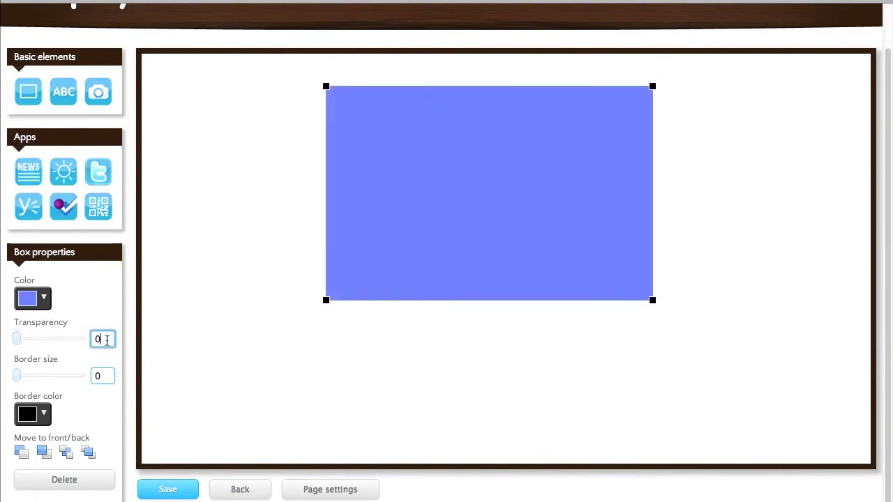
key(BackSpace)
text(50)
key(Tab)
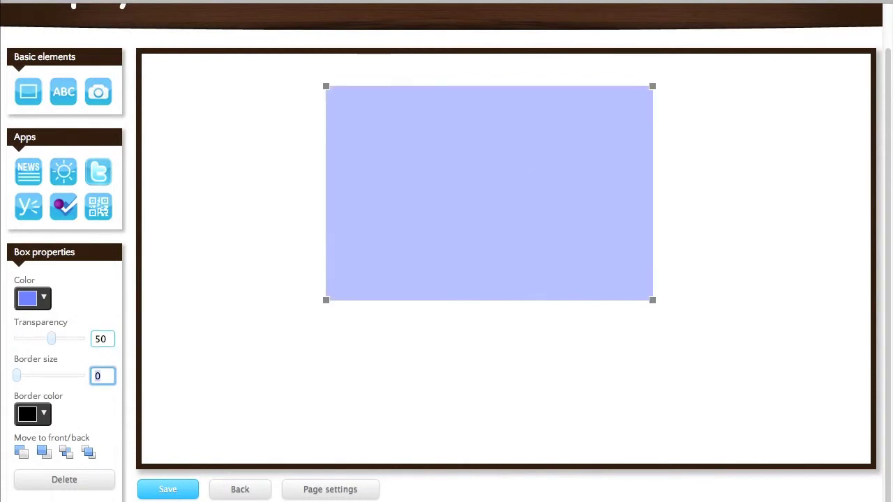
- Return the box's transparency to 0
click(102, 339)
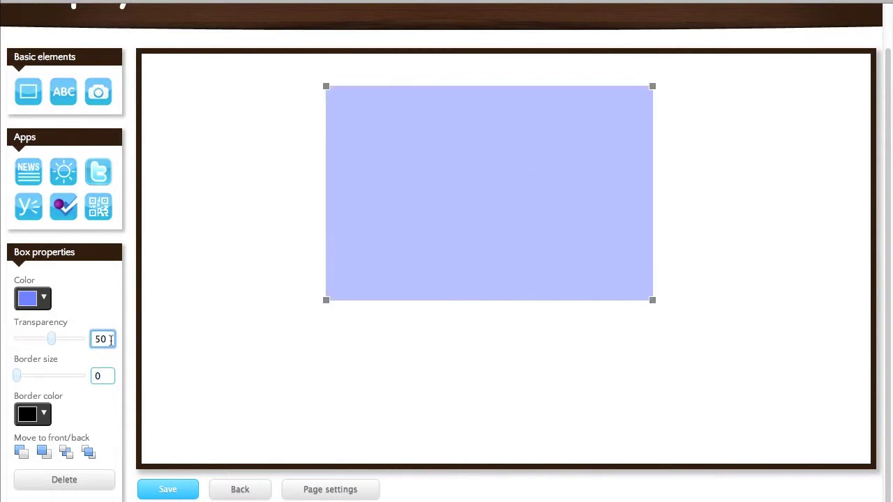
drag(111, 340, 93, 340)
drag(53, 342, 5, 338)
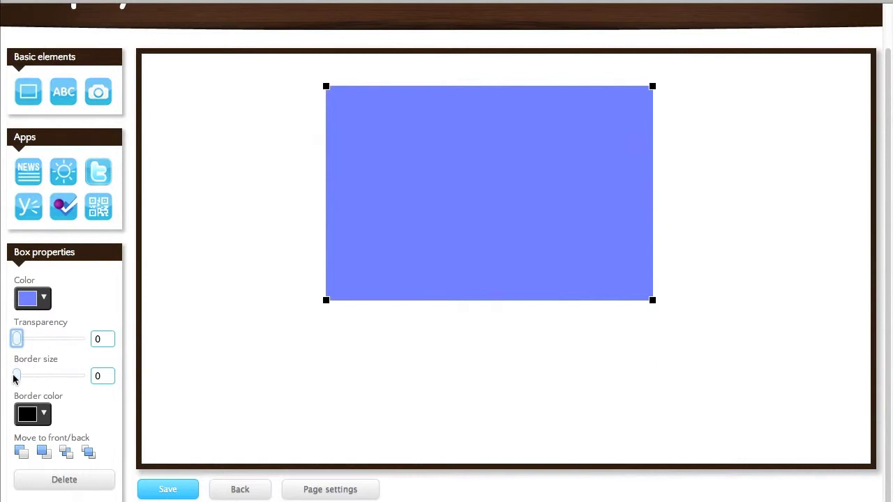
- Give the box a border of size 50 in dark red #871b0d
drag(14, 377, 50, 380)
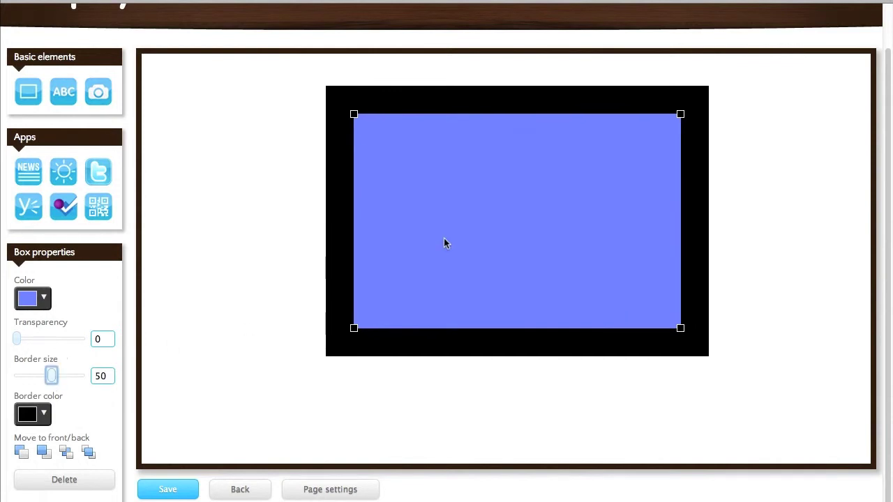
drag(445, 244, 409, 242)
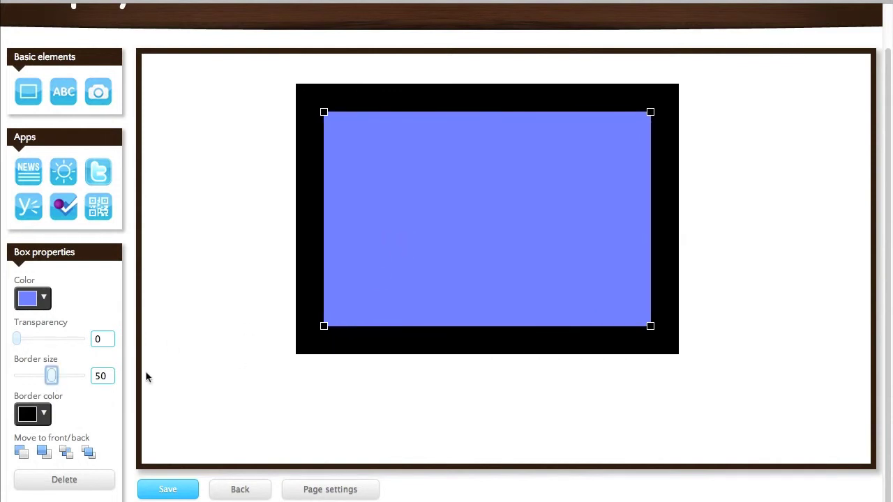
click(42, 414)
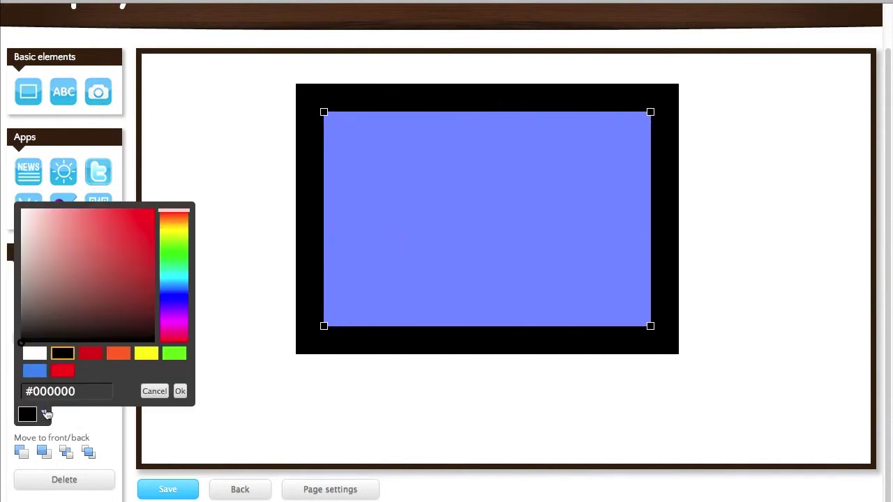
click(90, 361)
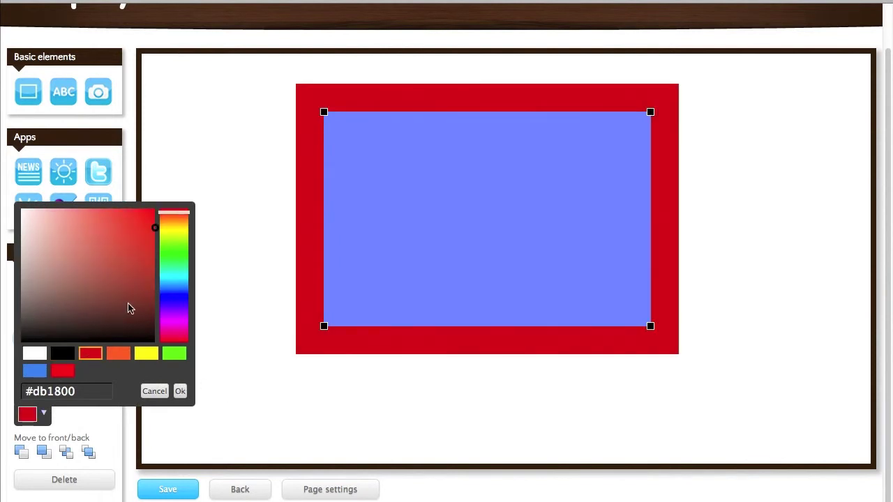
mouse_move(127, 303)
mouse_down()
mouse_move(120, 292)
mouse_move(144, 273)
mouse_up()
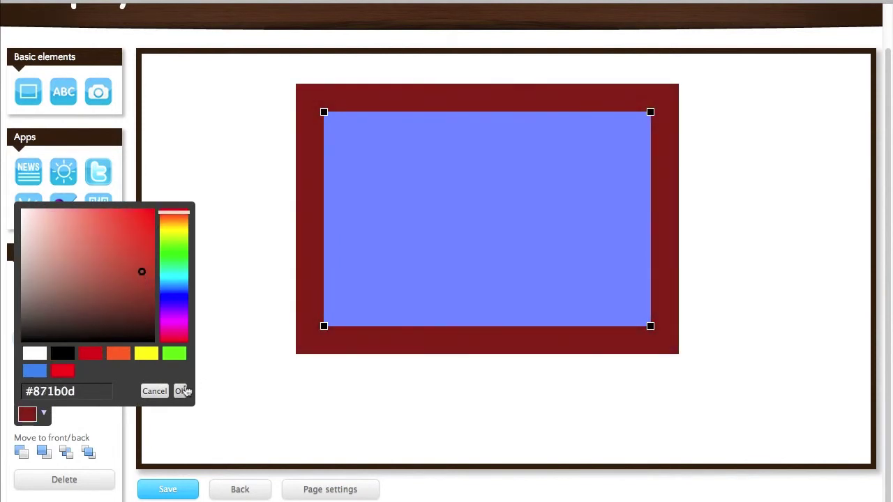
click(181, 391)
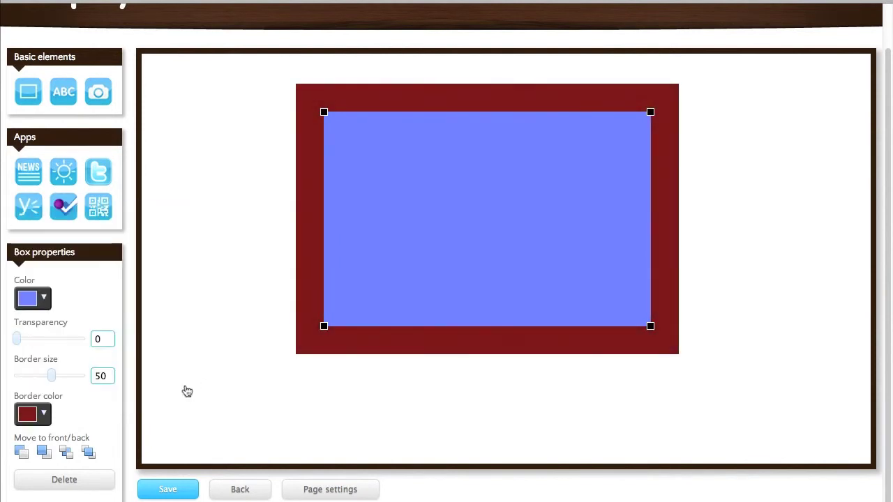
- Delete the bordered blue box from the page
click(71, 481)
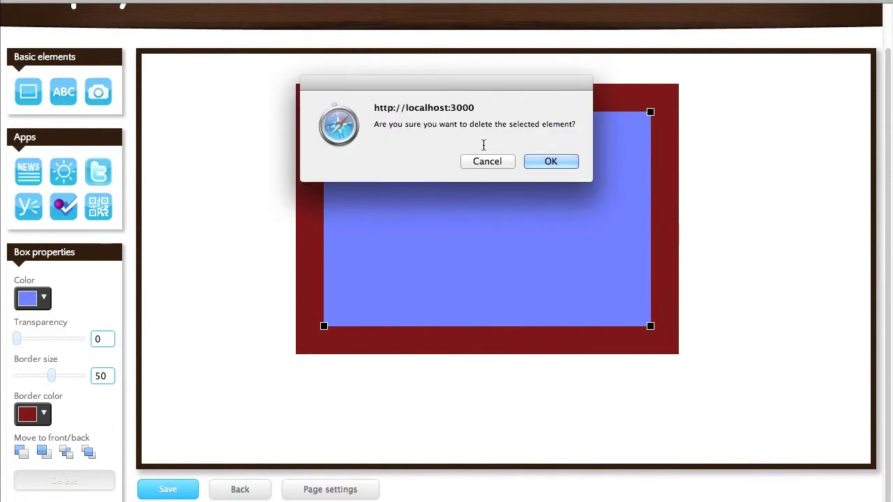
click(540, 161)
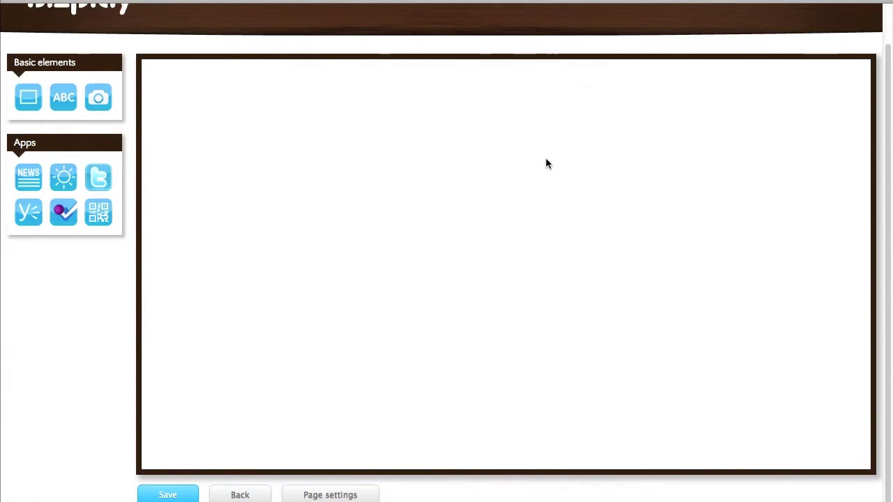
scroll(474, 186, up, 2)
- Add a new box with the preset orange fill and make it cover the whole page
drag(27, 99, 461, 119)
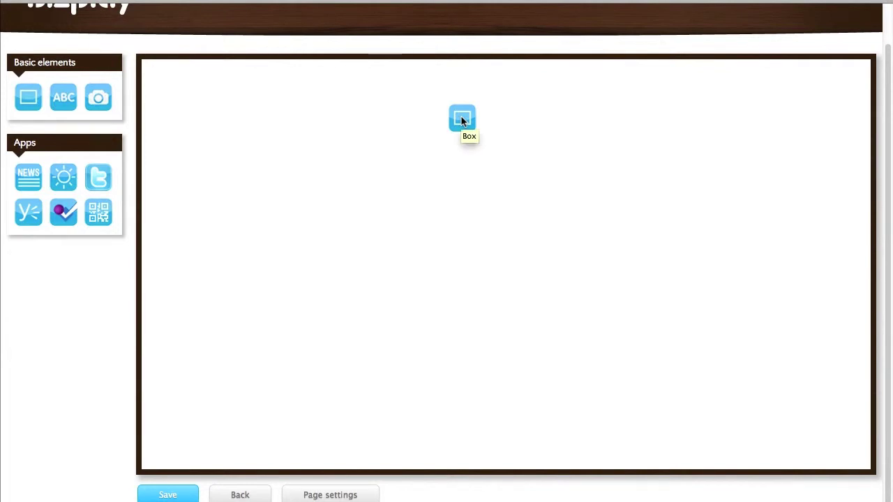
drag(462, 120, 464, 113)
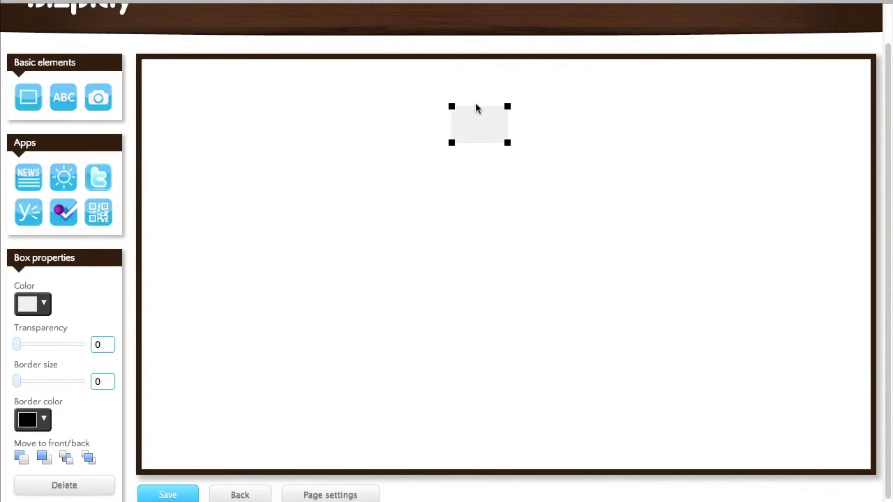
drag(487, 116, 343, 140)
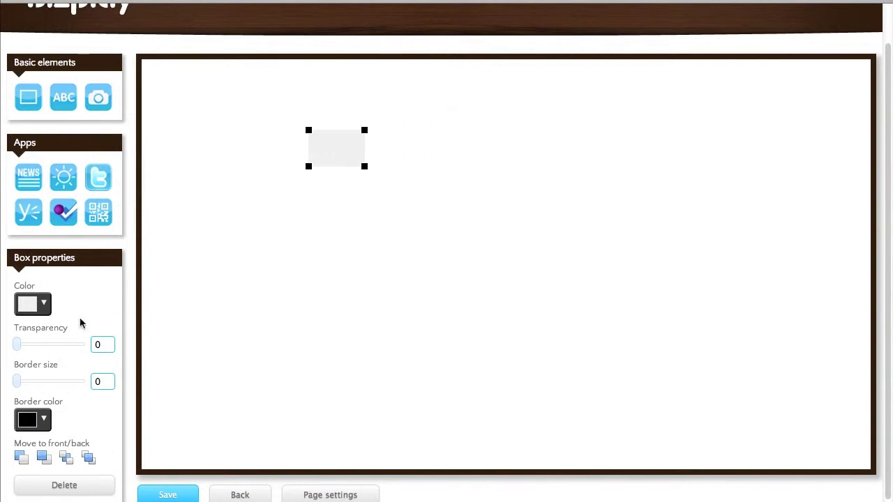
click(43, 304)
click(118, 242)
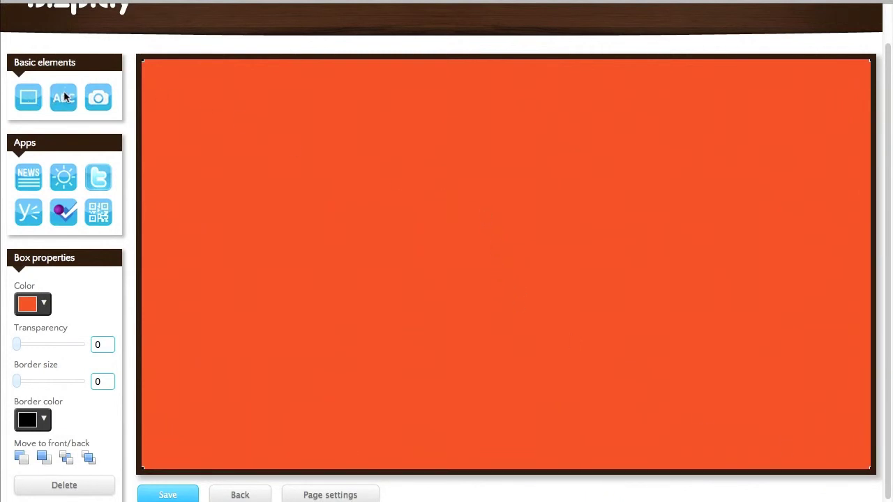
- Add a text element near the page's top reading "Any text I like that can get very long", with a line break after "Any text I"
drag(64, 95, 388, 134)
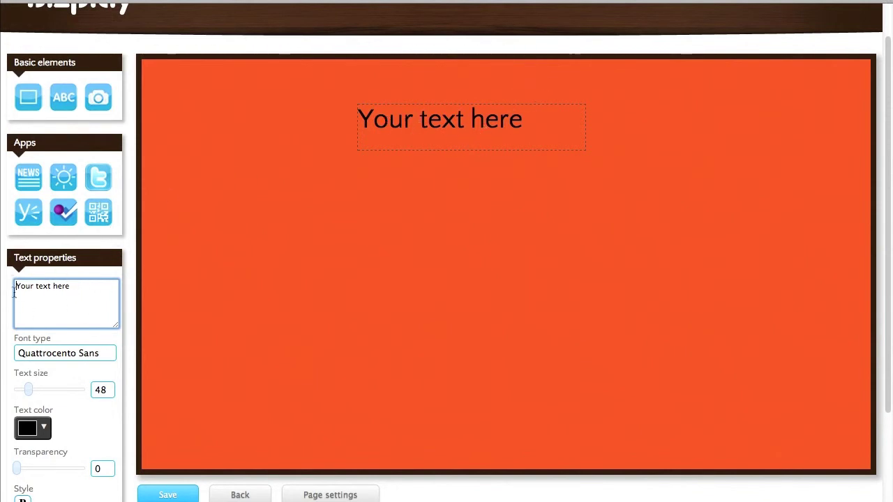
drag(82, 287, 17, 288)
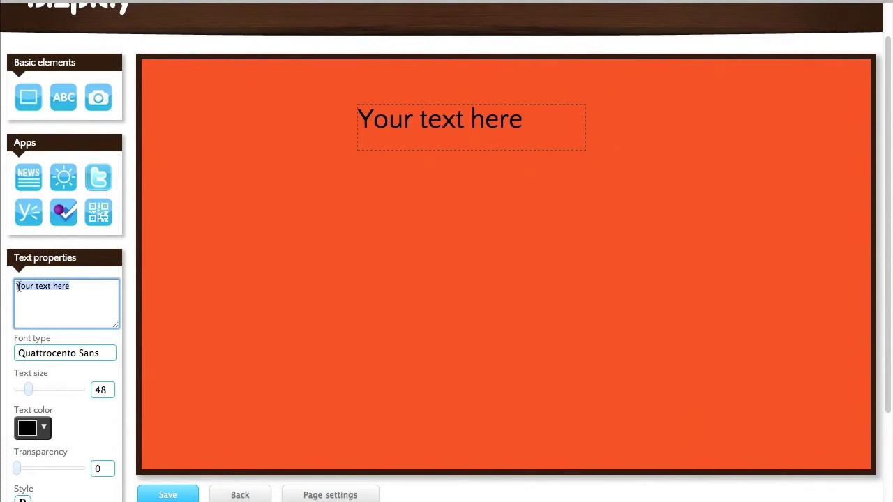
text(Any te)
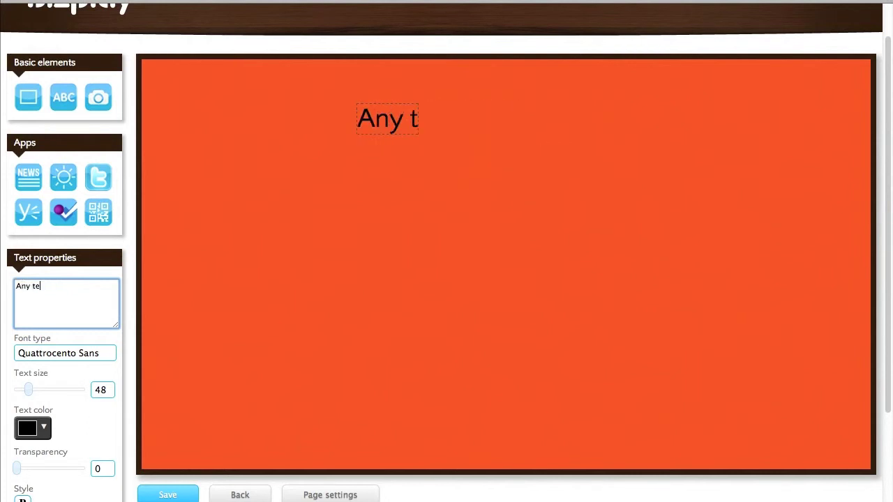
text(xt I like)
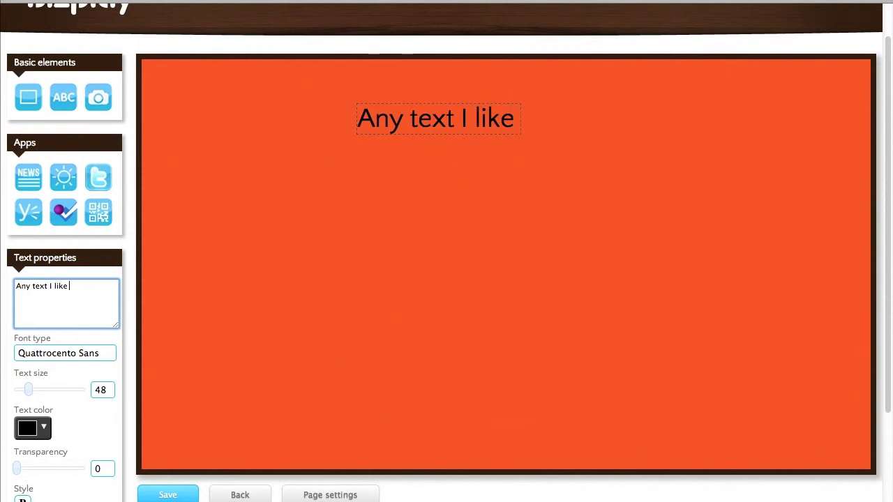
text( that can get)
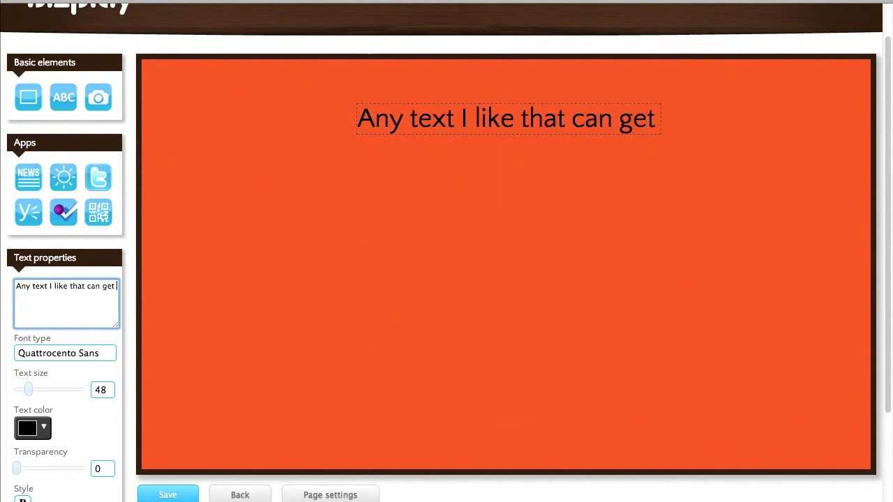
text( very long)
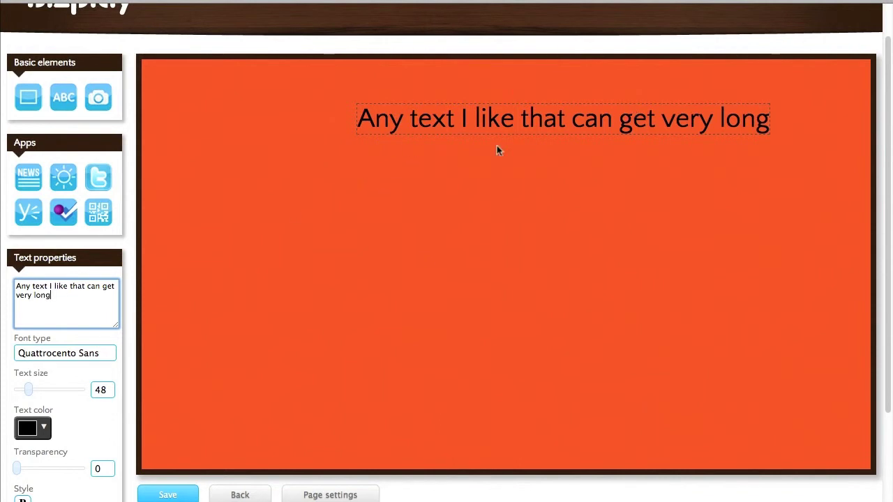
mouse_move(115, 324)
mouse_down()
mouse_move(206, 327)
mouse_move(100, 319)
mouse_up()
key(Return)
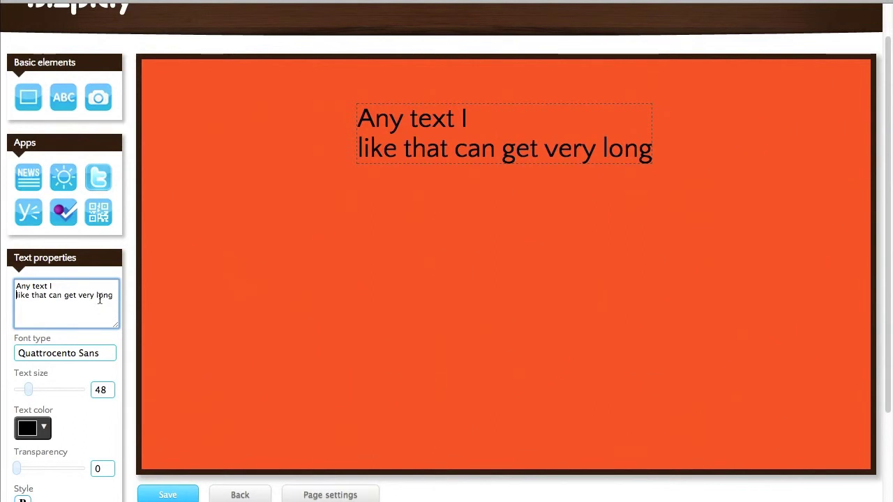
- Try the fonts Anton, Anonymous Pro and Bangers on the text
click(78, 357)
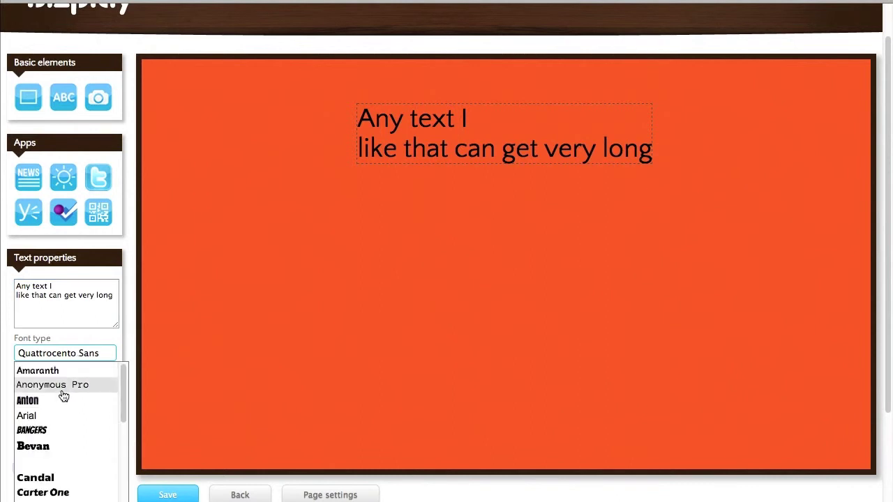
click(65, 401)
click(72, 360)
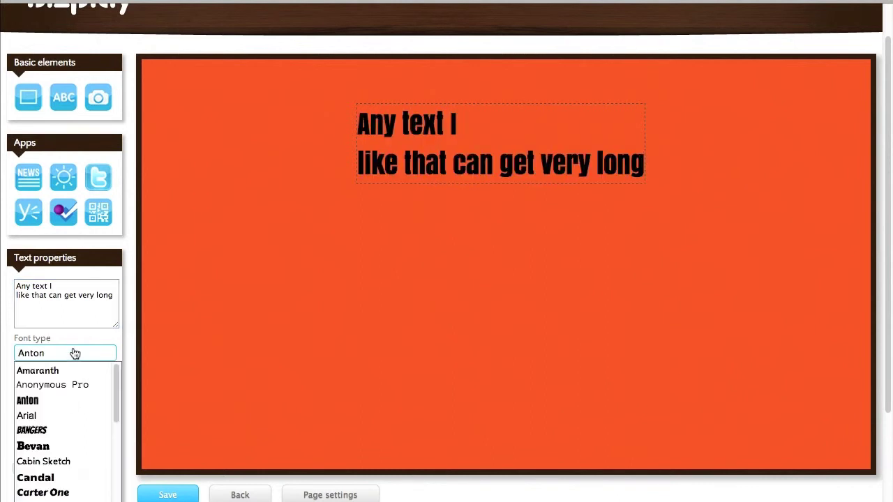
click(79, 380)
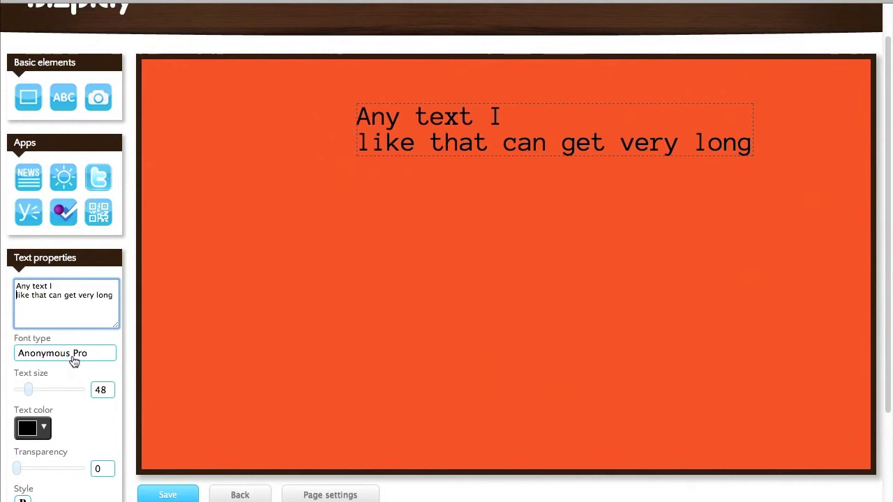
click(74, 361)
click(69, 431)
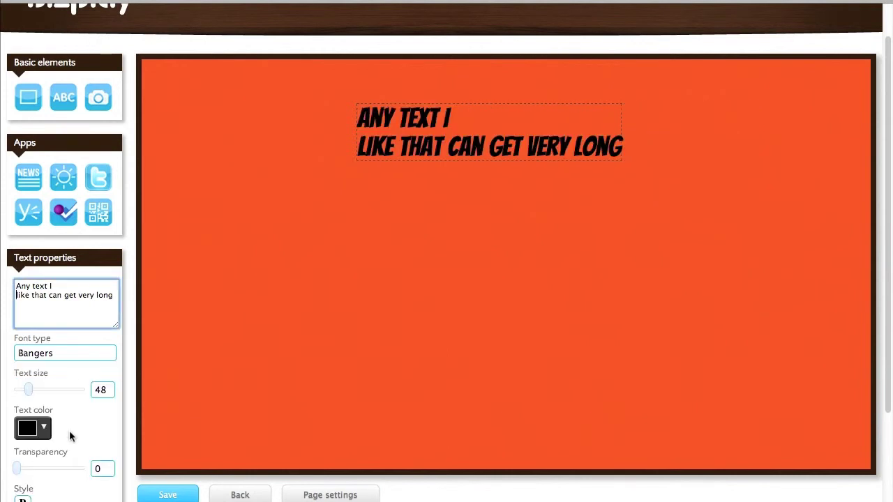
- Set the text's font to Mountains of Christmas and move the text up slightly
click(72, 354)
scroll(62, 430, down, 5)
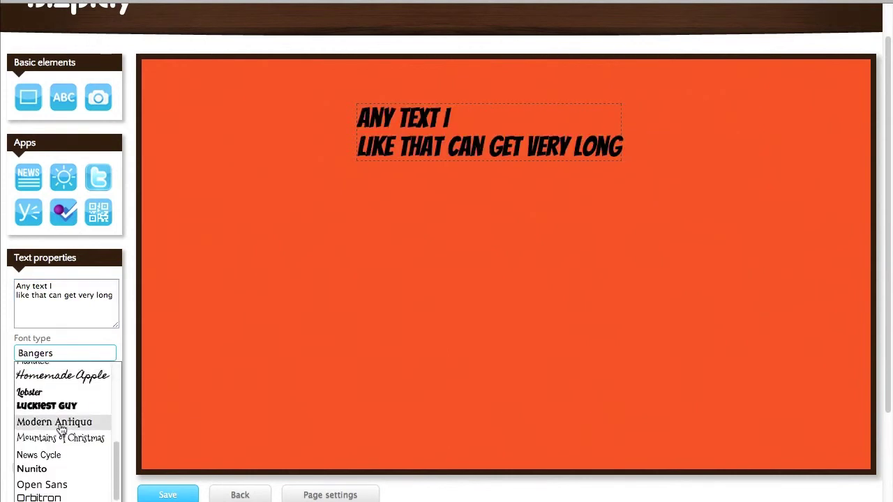
click(60, 436)
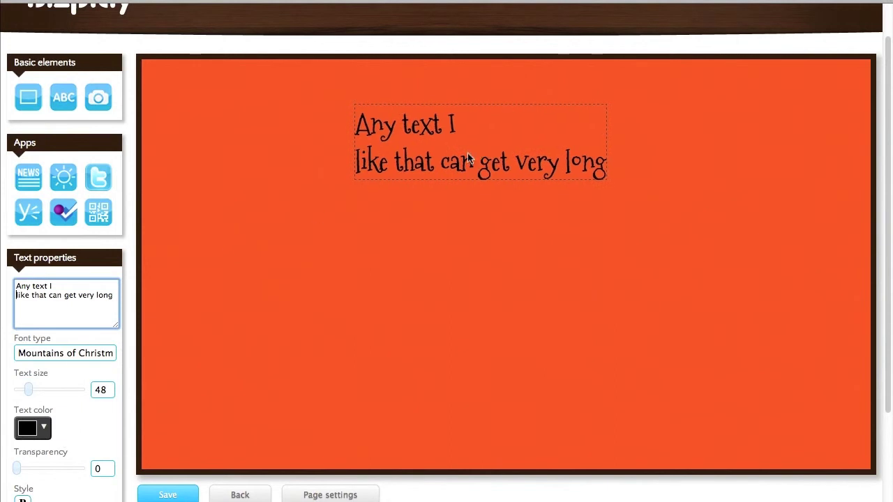
drag(468, 157, 467, 145)
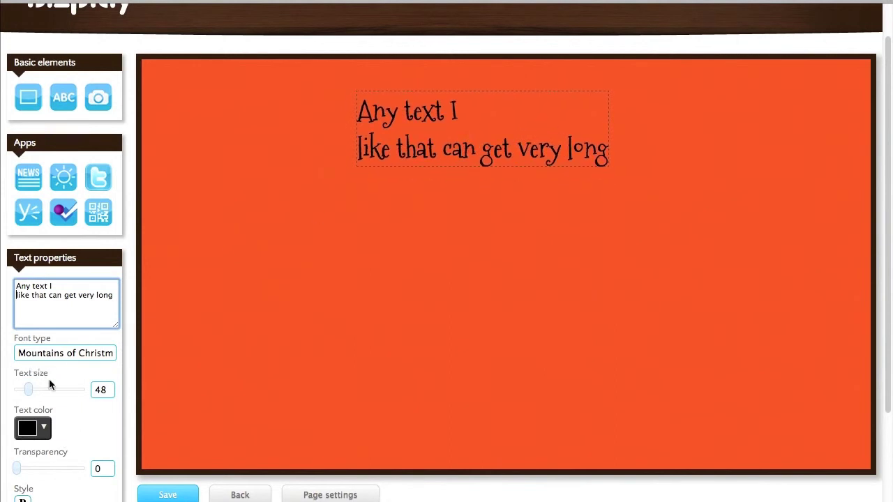
- Try text size 128, move the text toward the page's left edge, and settle on size 91
drag(28, 390, 52, 391)
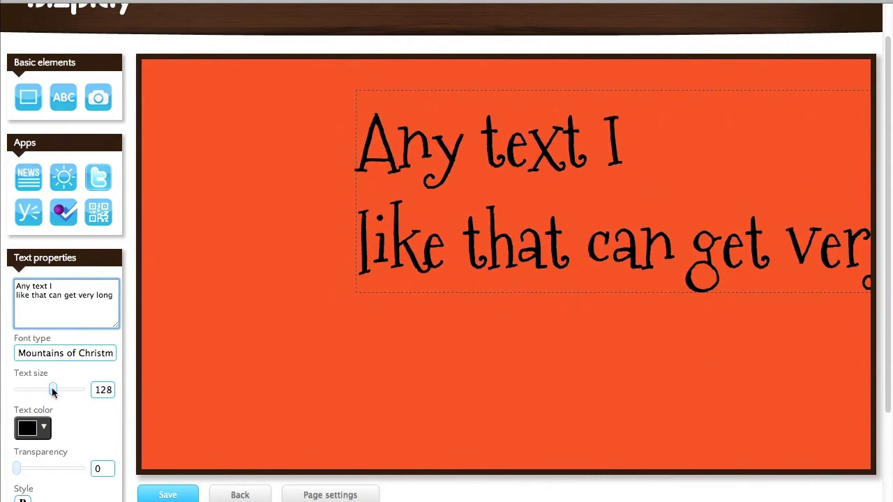
drag(441, 241, 258, 238)
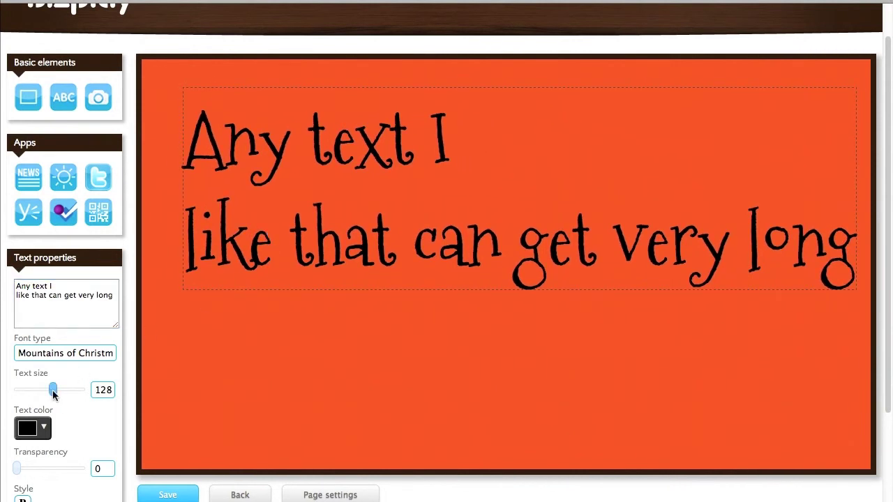
mouse_move(53, 389)
mouse_down()
mouse_move(40, 391)
mouse_move(62, 392)
mouse_move(41, 392)
mouse_up()
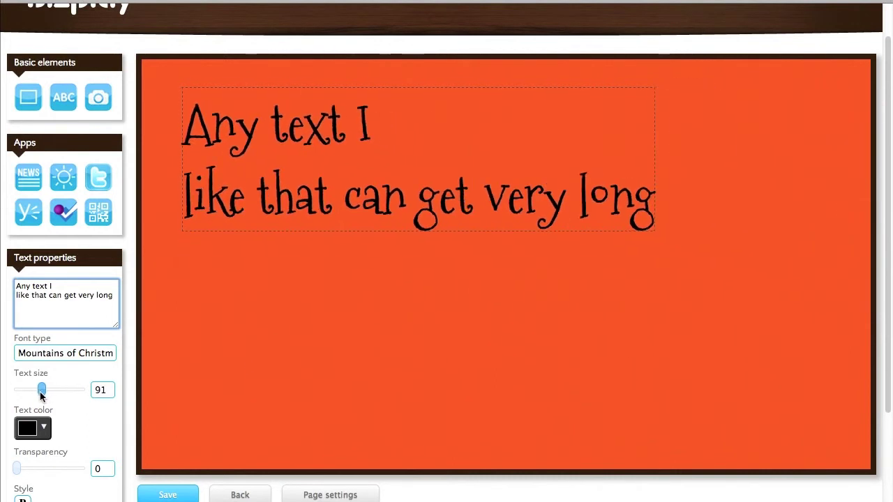
- Try white #ffffff as the text color and return it to black
click(47, 434)
click(35, 368)
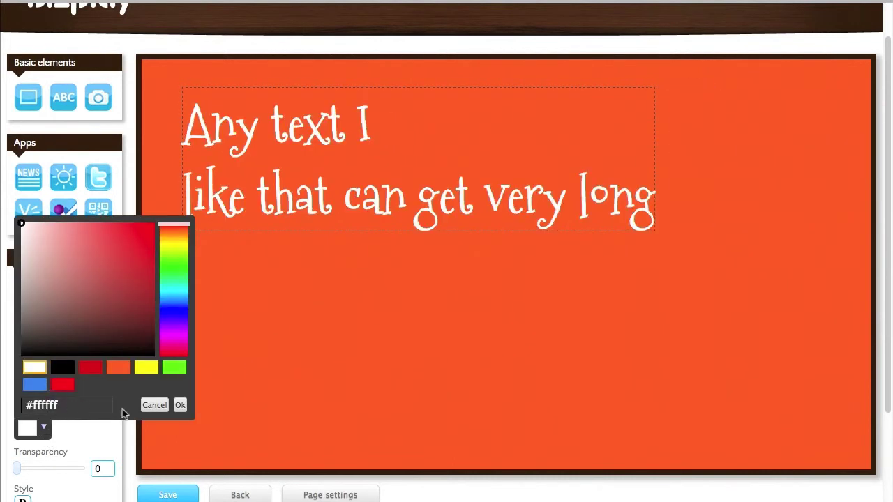
click(180, 406)
click(44, 429)
click(62, 367)
click(180, 406)
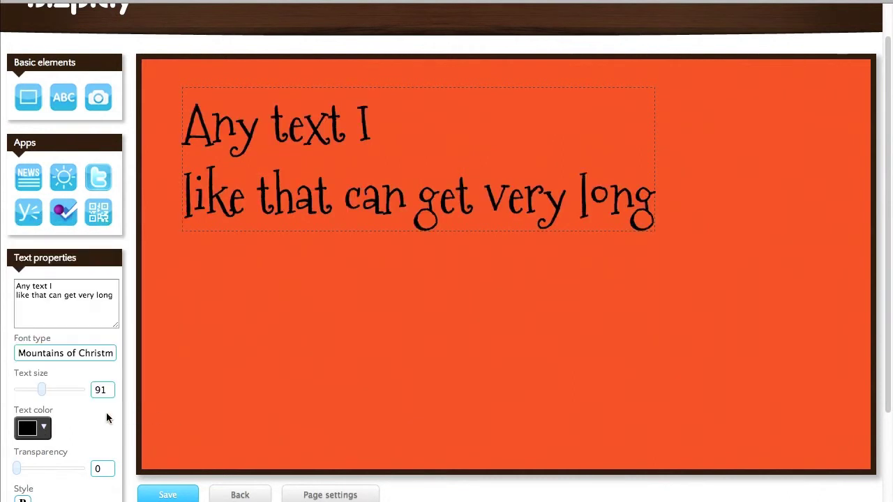
- Toggle the text's bold style on and off, leaving it off
scroll(97, 416, down, 1)
mouse_move(18, 427)
mouse_down()
mouse_move(39, 428)
mouse_move(15, 429)
mouse_up()
click(22, 463)
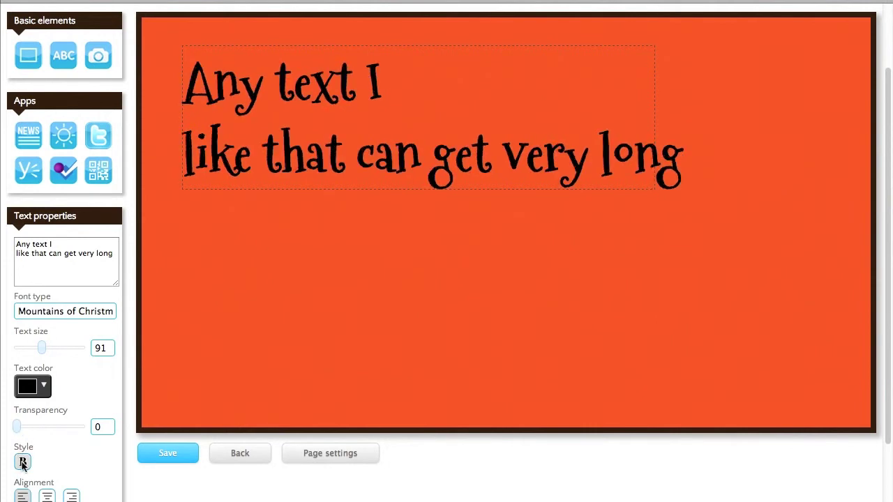
click(23, 463)
click(22, 463)
click(22, 463)
- Try right and left alignment on the two lines of text and settle on centre alignment
scroll(31, 466, down, 1)
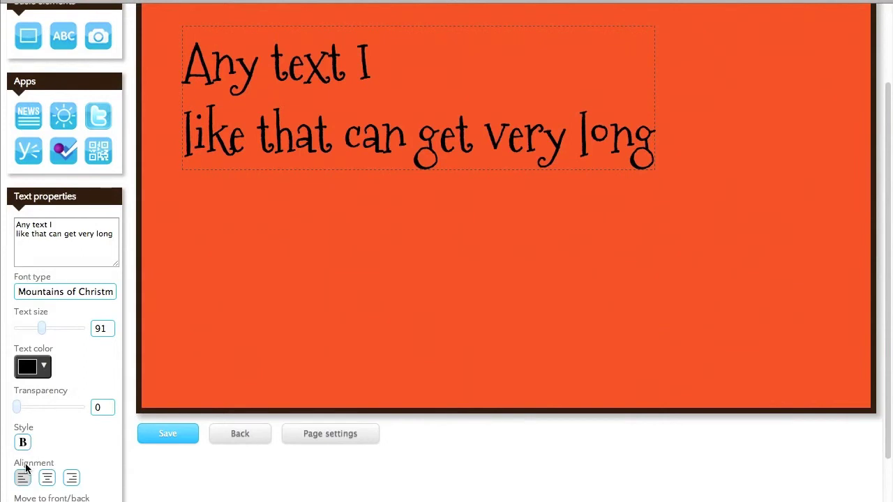
click(47, 478)
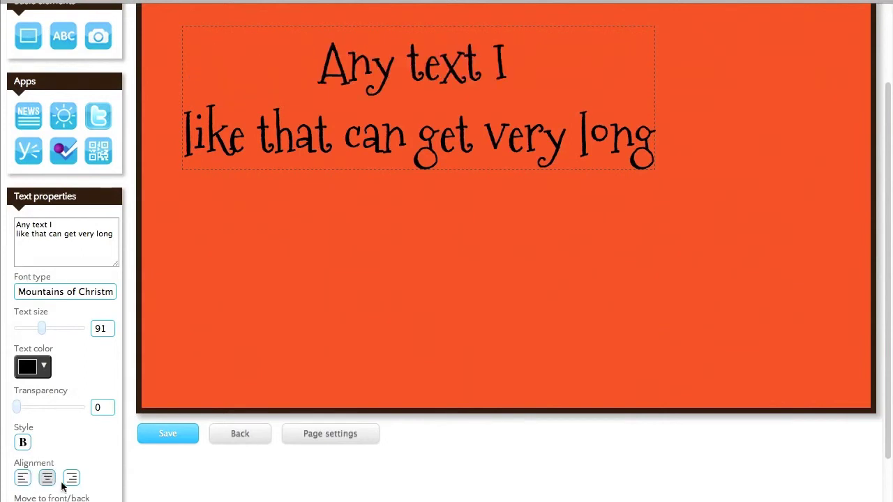
click(71, 478)
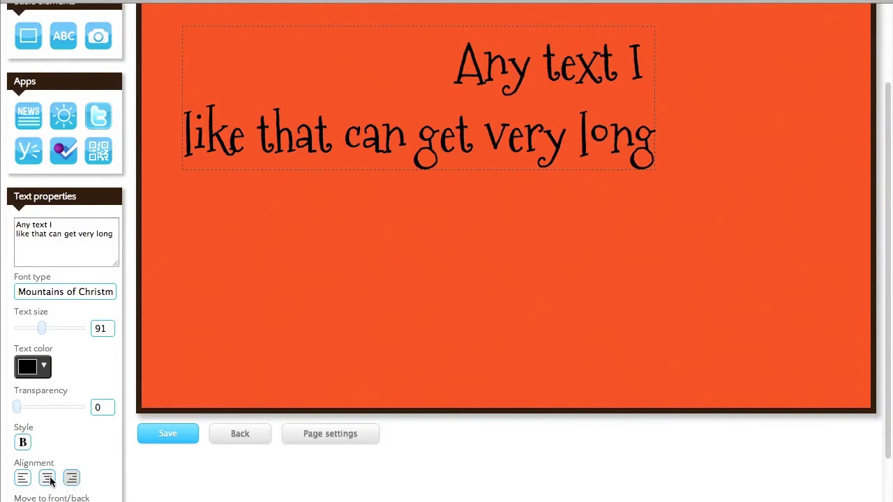
click(48, 478)
click(22, 478)
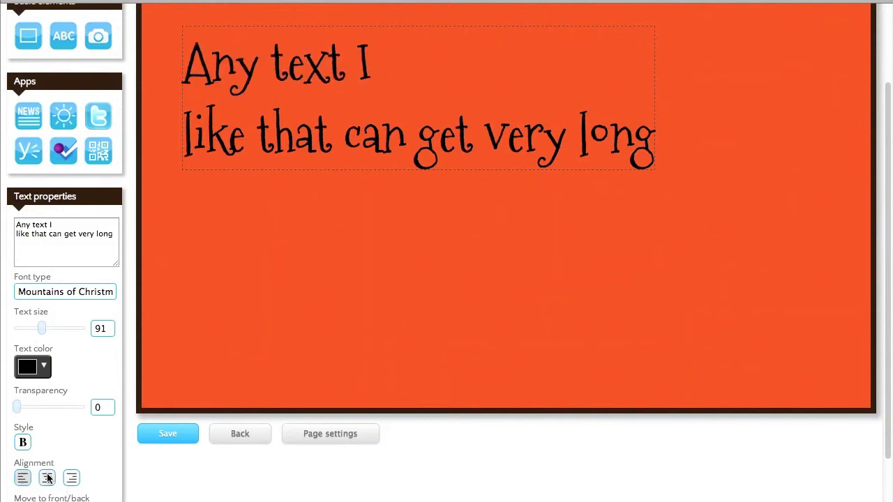
click(48, 479)
- Reduce the text size to 82 and position the text block centrally near the top of the page
drag(479, 86, 544, 69)
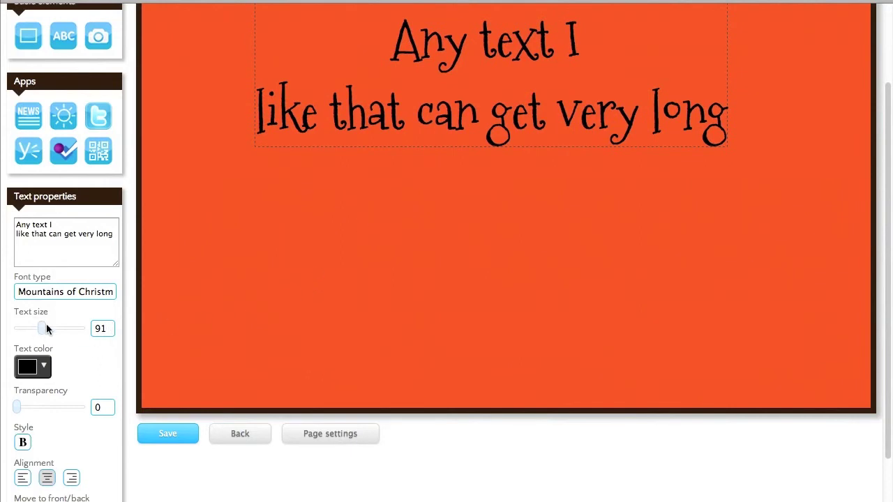
drag(39, 328, 41, 328)
scroll(40, 328, up, 2)
drag(562, 113, 580, 128)
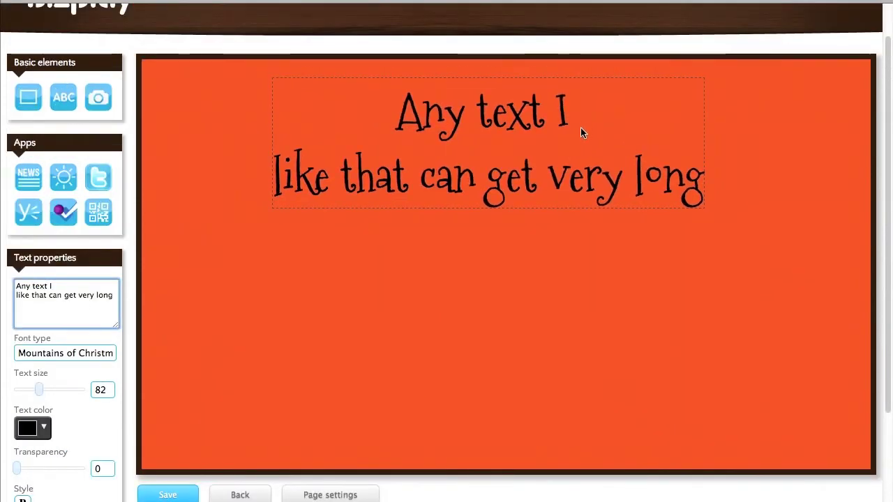
- Send the text behind the orange box and move the box down to uncover the first line
scroll(176, 312, down, 4)
scroll(176, 314, up, 1)
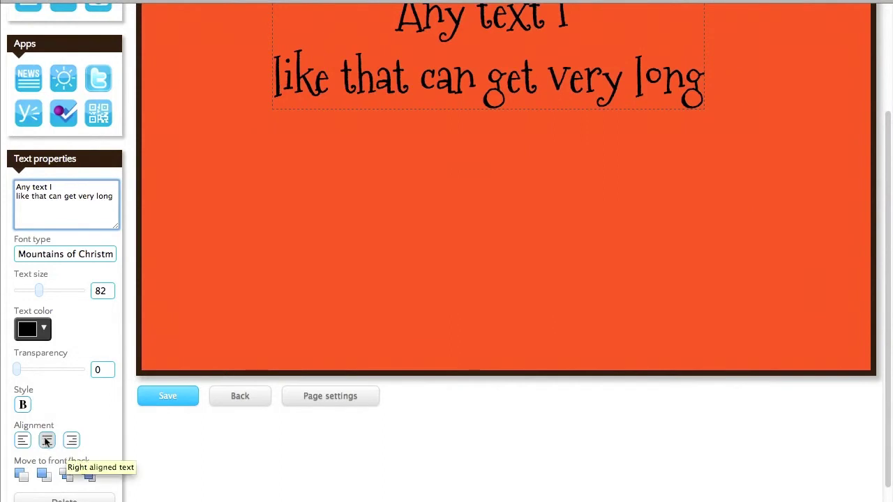
click(25, 478)
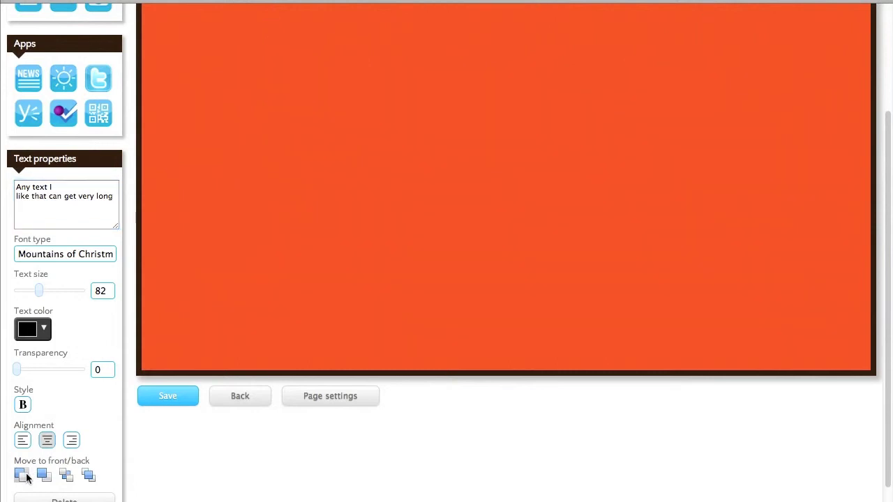
scroll(472, 101, up, 3)
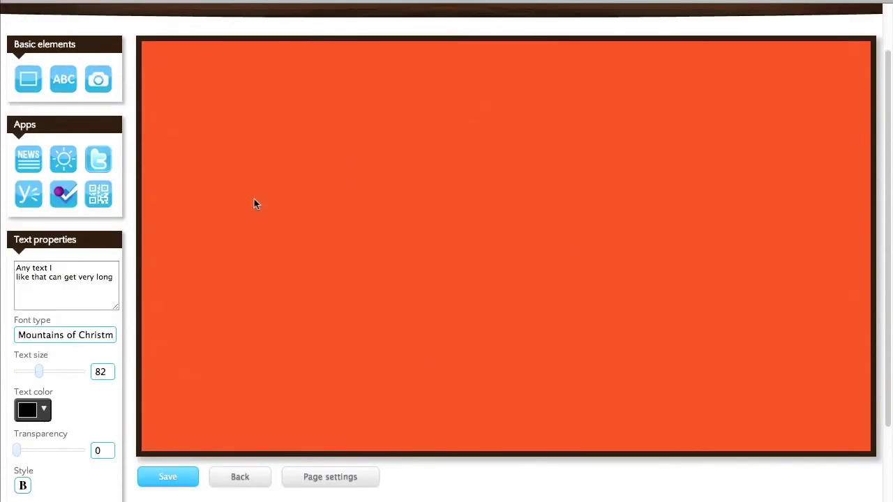
drag(203, 143, 204, 224)
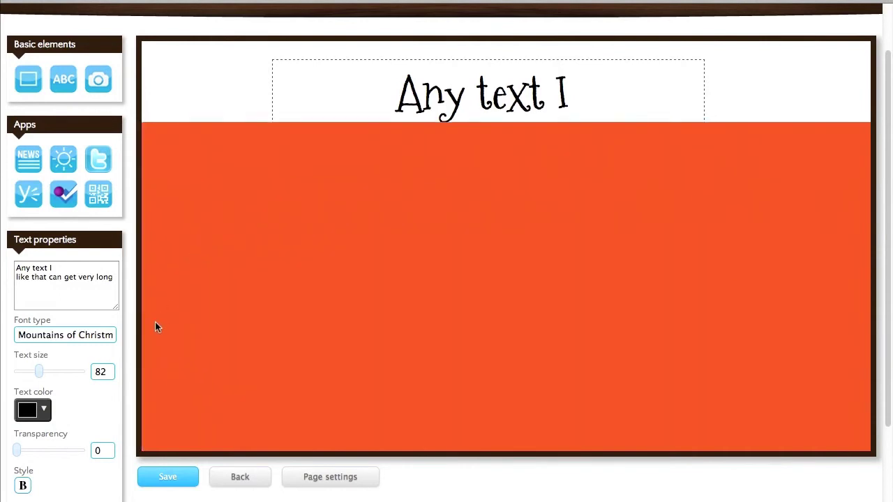
- Bring the text to the front and move the orange box back up to cover the whole page
scroll(155, 325, down, 3)
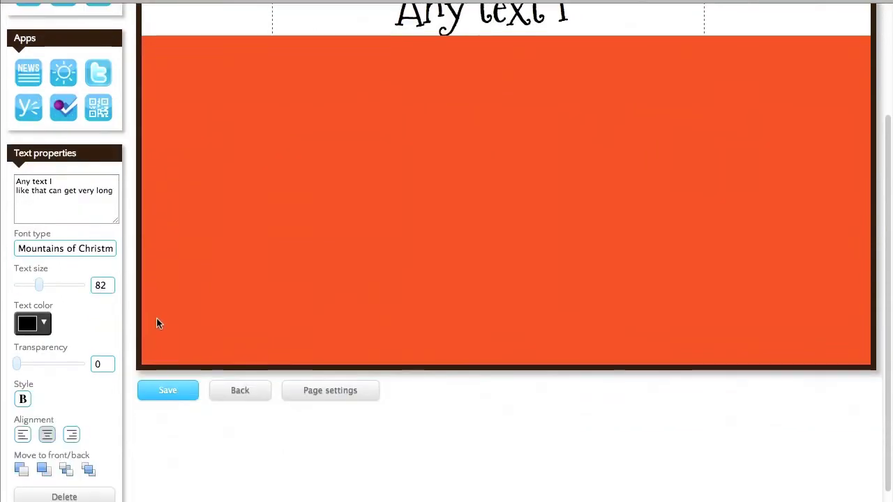
click(45, 471)
scroll(254, 311, up, 2)
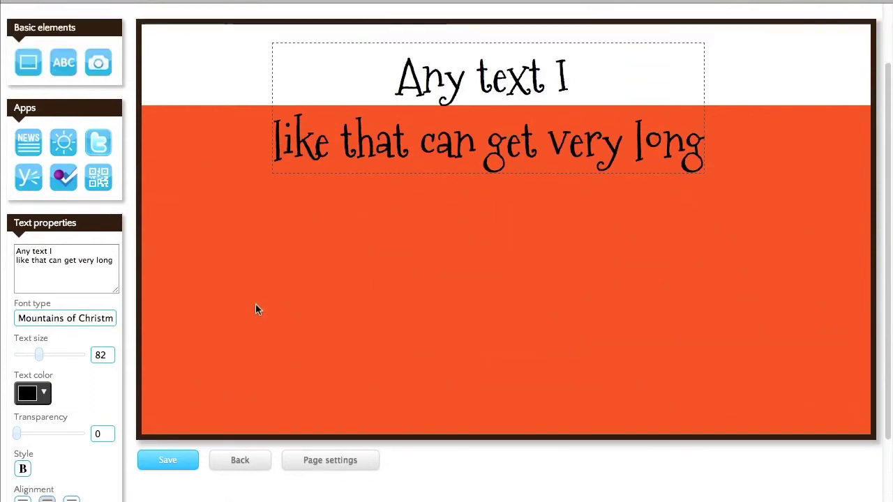
drag(217, 340, 216, 259)
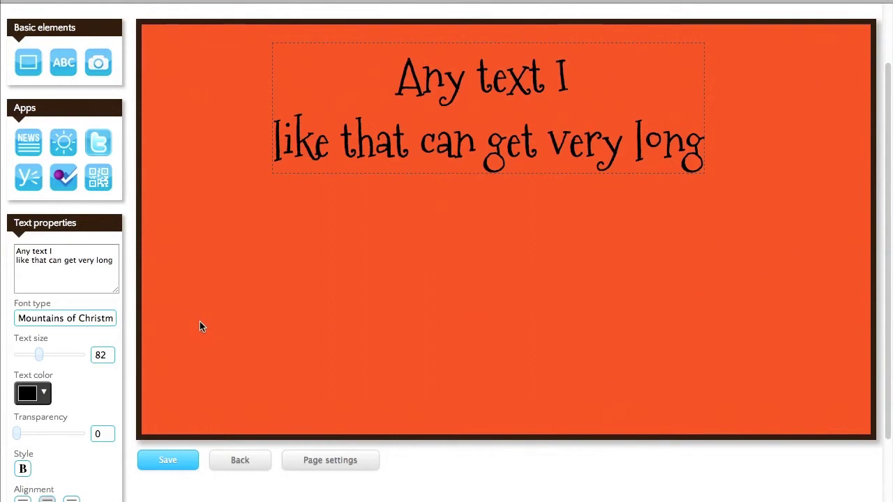
- Shift the text block slightly up and to the right on the orange background
scroll(199, 326, down, 3)
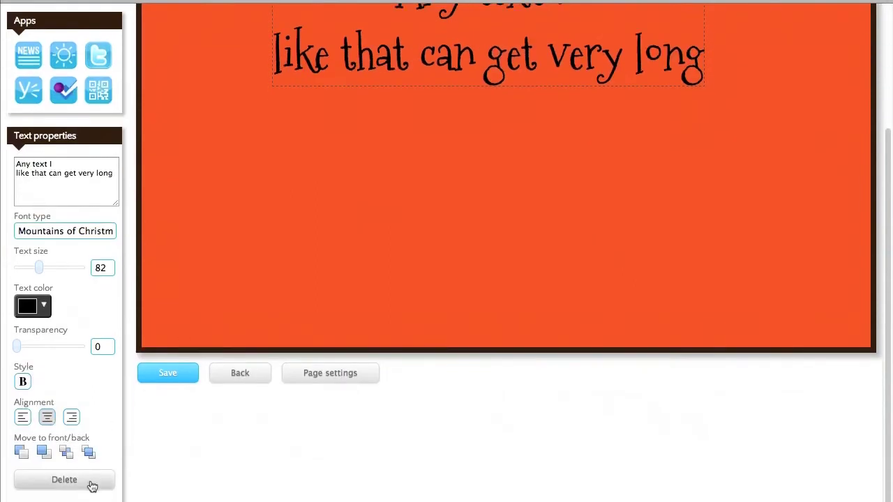
scroll(216, 245, up, 5)
drag(411, 194, 423, 189)
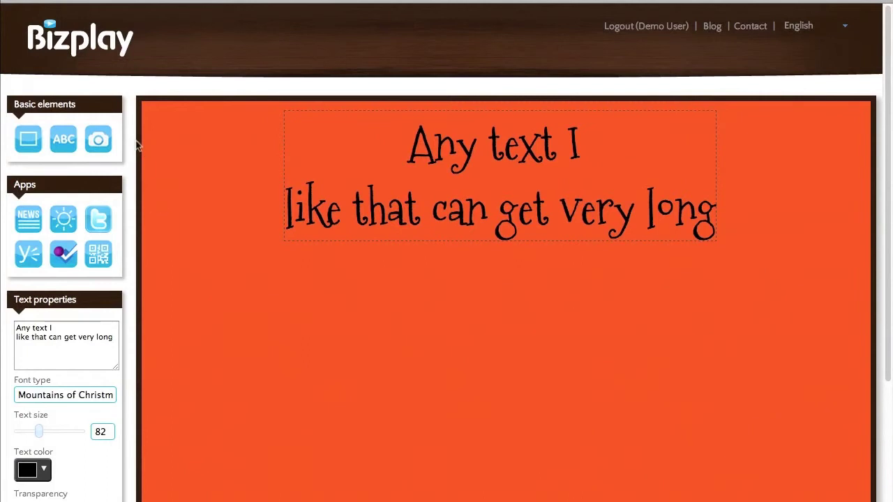
- Add an image element below the text and fill it with dish.jpg uploaded from the Bizplay Demo folder
drag(98, 139, 447, 346)
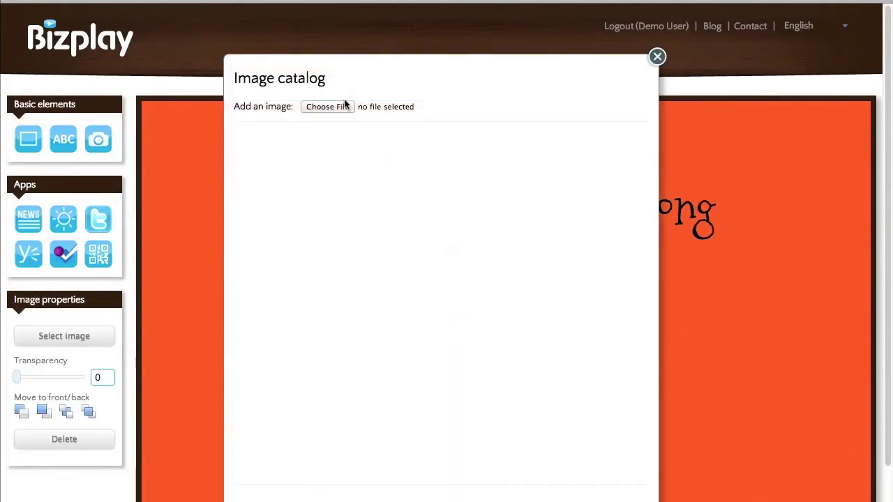
click(340, 108)
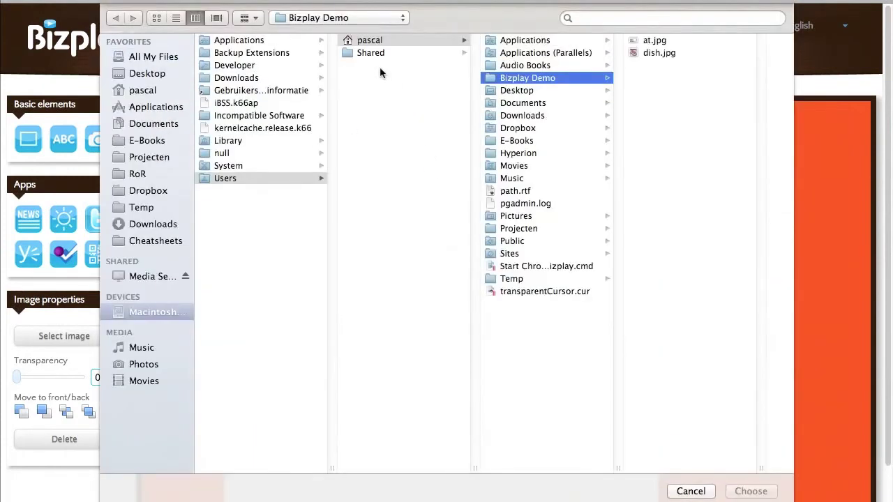
click(156, 158)
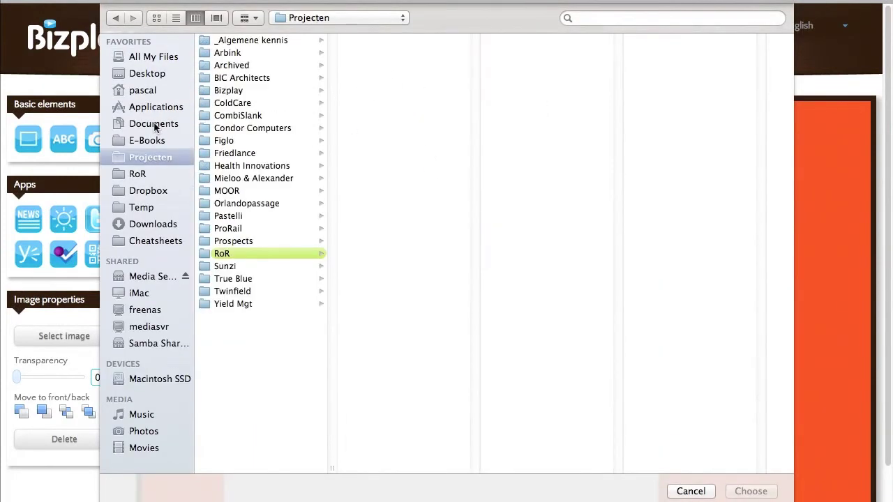
click(155, 124)
click(148, 90)
click(239, 78)
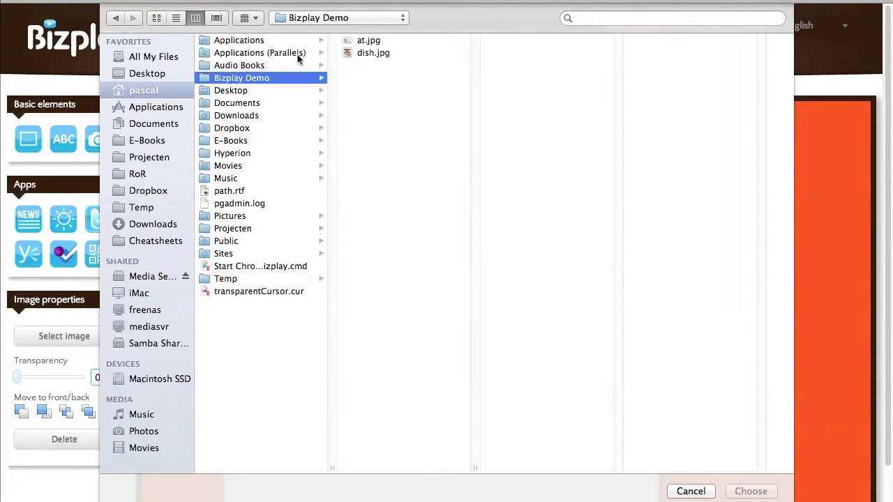
click(372, 53)
click(746, 491)
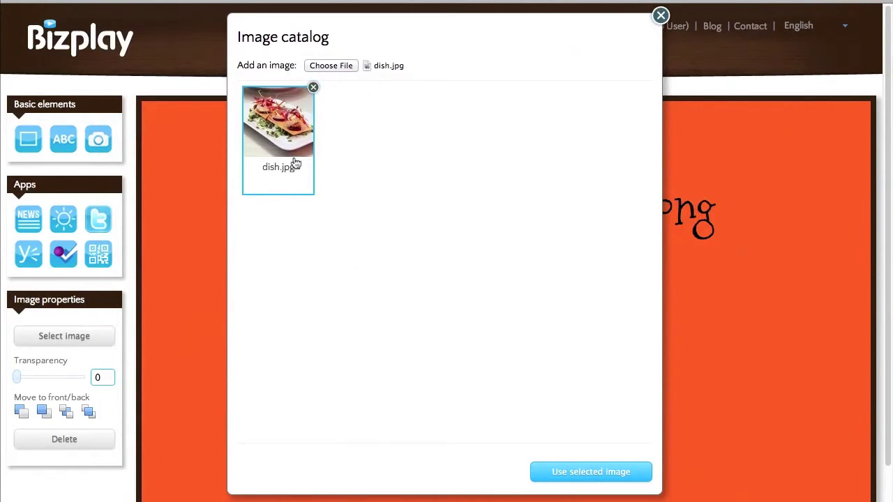
click(574, 474)
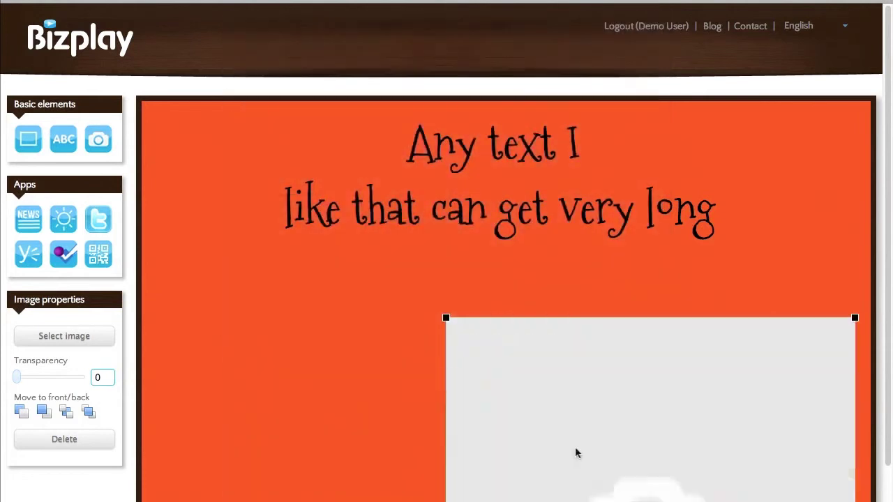
- Shrink the dish image and place it centrally beneath the two lines of text, keeping its transparency at 0
scroll(670, 314, down, 1)
drag(653, 354, 506, 140)
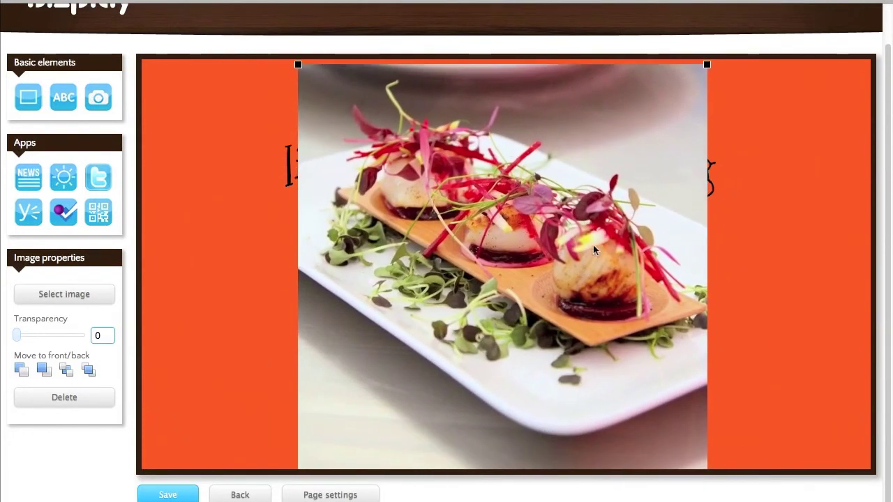
mouse_move(535, 175)
mouse_down()
mouse_move(426, 167)
mouse_move(496, 171)
mouse_move(541, 187)
mouse_up()
drag(712, 79, 559, 211)
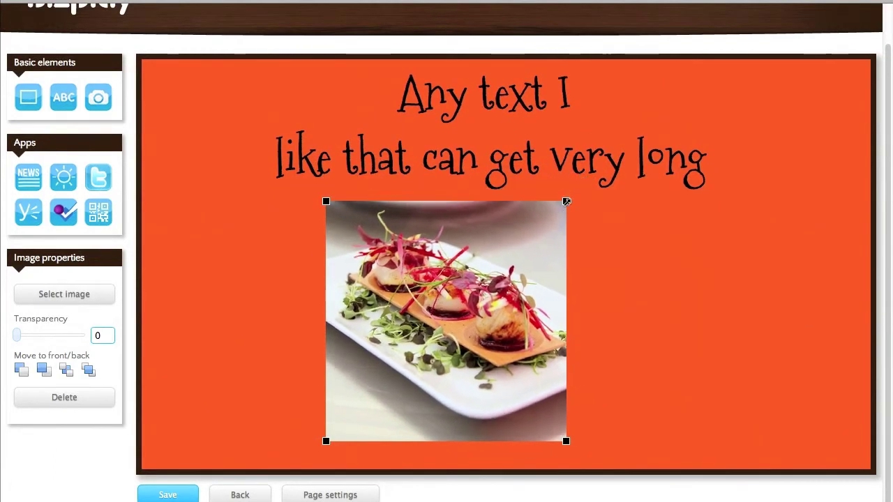
drag(534, 254, 550, 242)
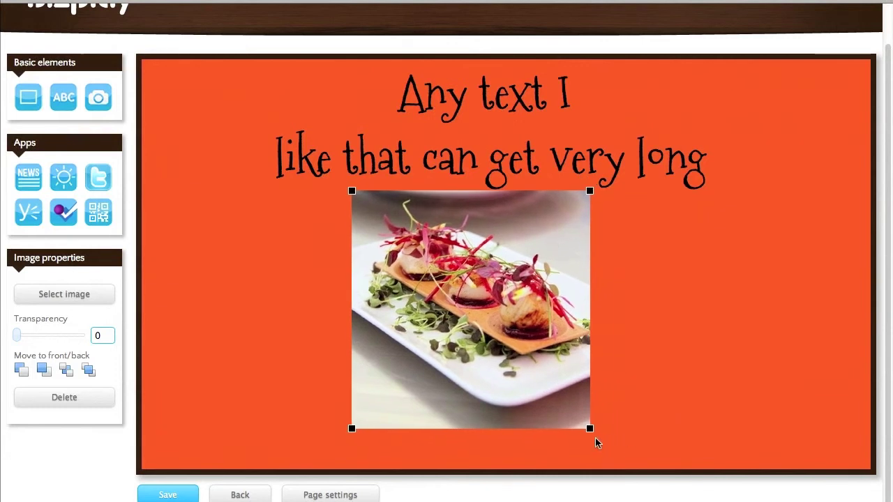
drag(593, 429, 624, 458)
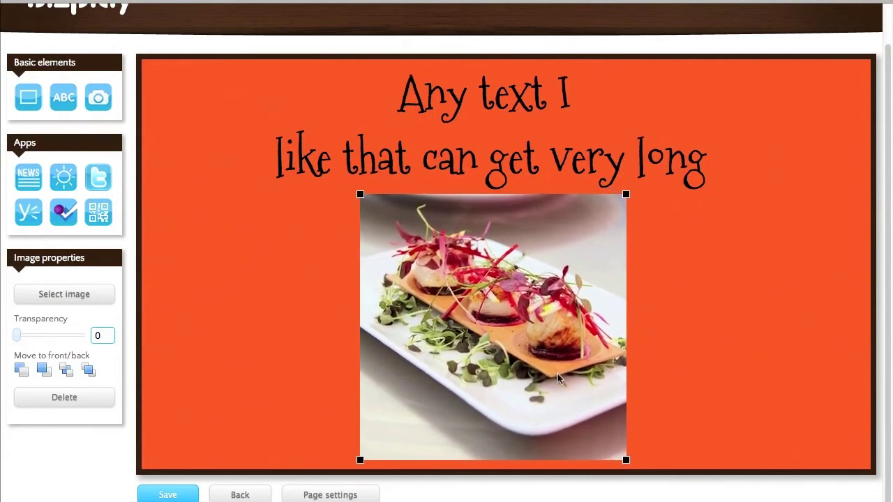
drag(557, 374, 547, 369)
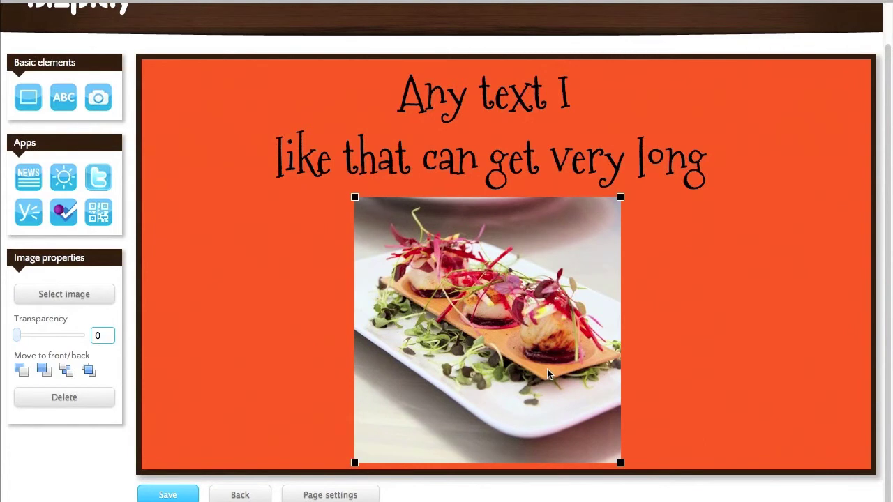
mouse_move(17, 336)
mouse_down()
mouse_move(54, 337)
mouse_move(12, 337)
mouse_up()
drag(477, 298, 472, 298)
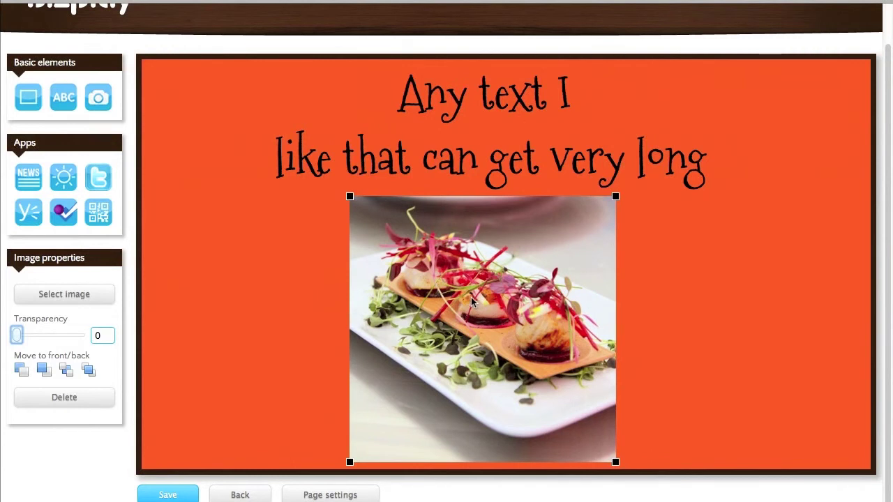
- Save Page 1 and return to the page overview
click(166, 488)
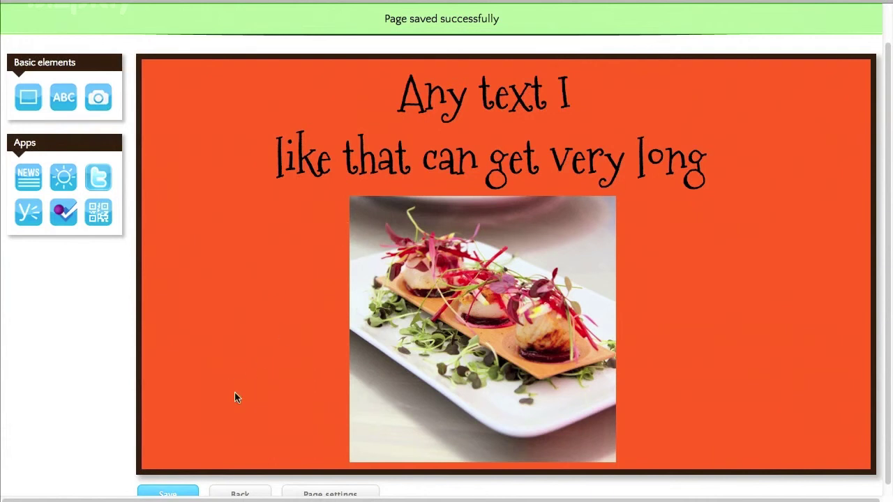
click(239, 492)
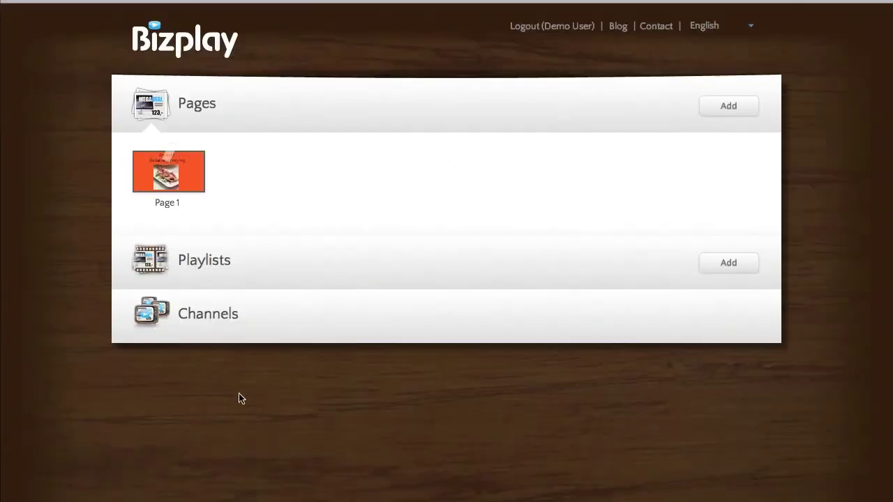
- Copy Page 1 and name the copy Page 2
click(179, 186)
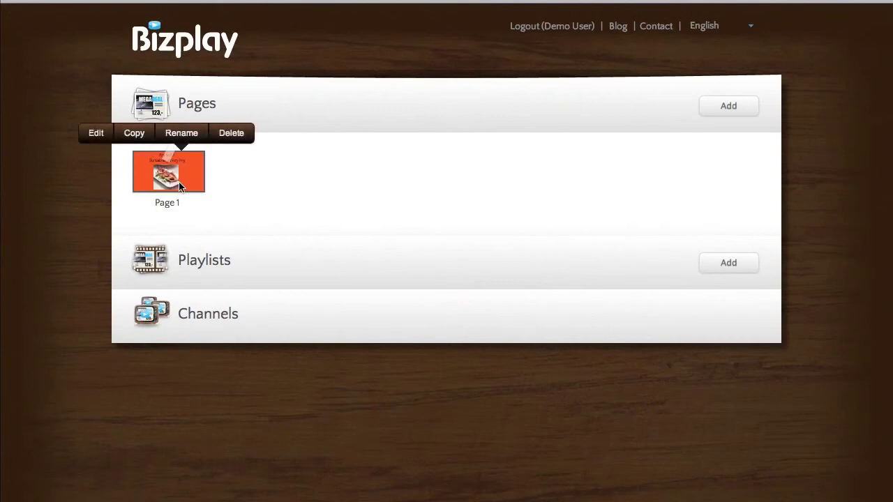
click(134, 133)
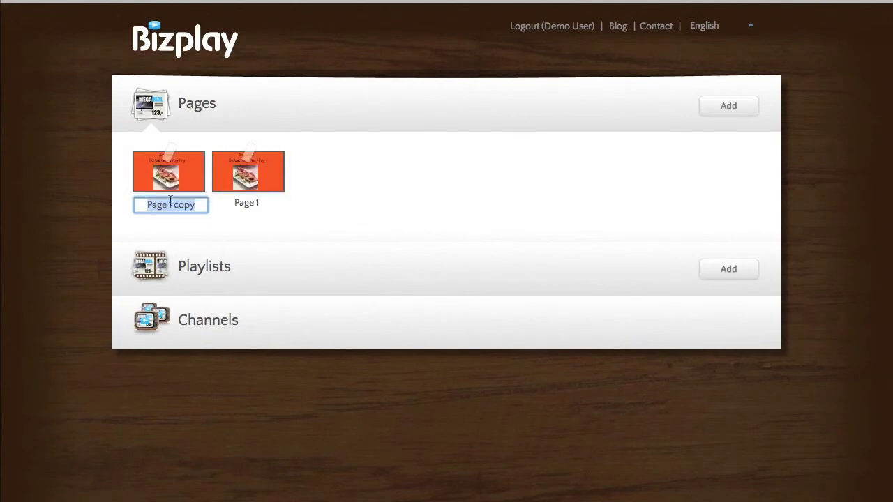
drag(168, 205, 224, 205)
text(2)
key(Return)
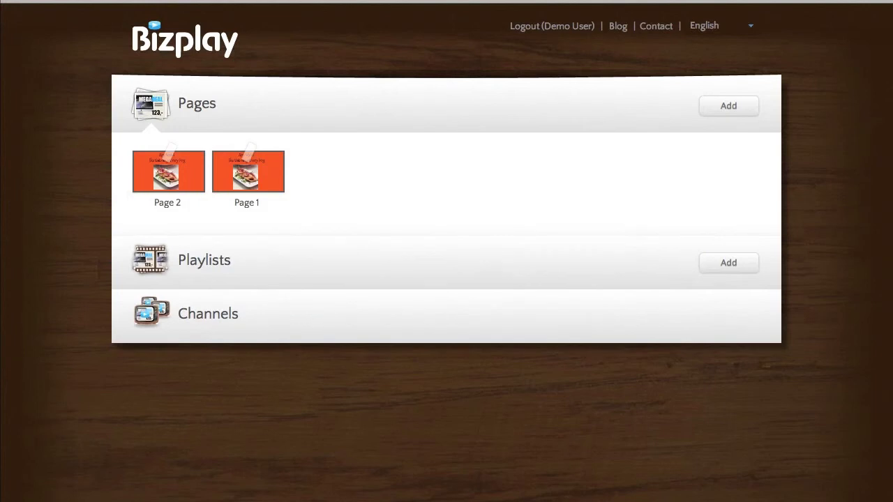
- Rename Page 2 as Page 3
mouse_move(184, 165)
click(182, 132)
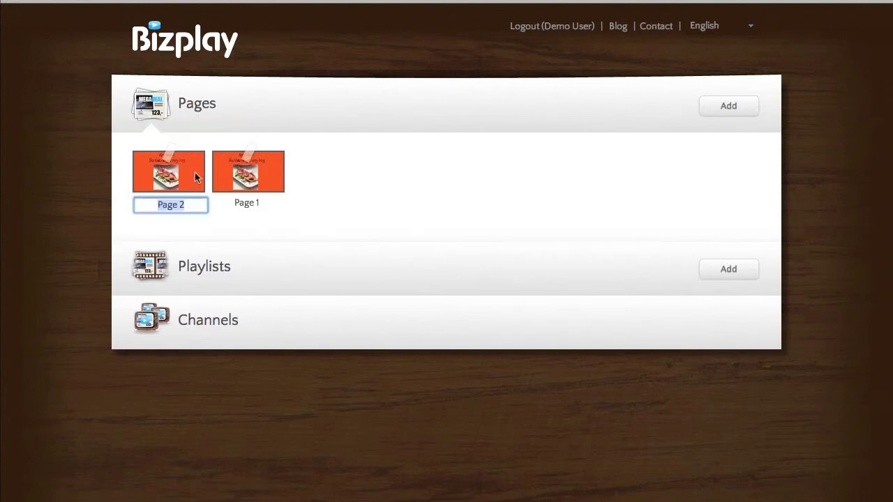
click(186, 205)
key(BackSpace)
text(3)
key(Return)
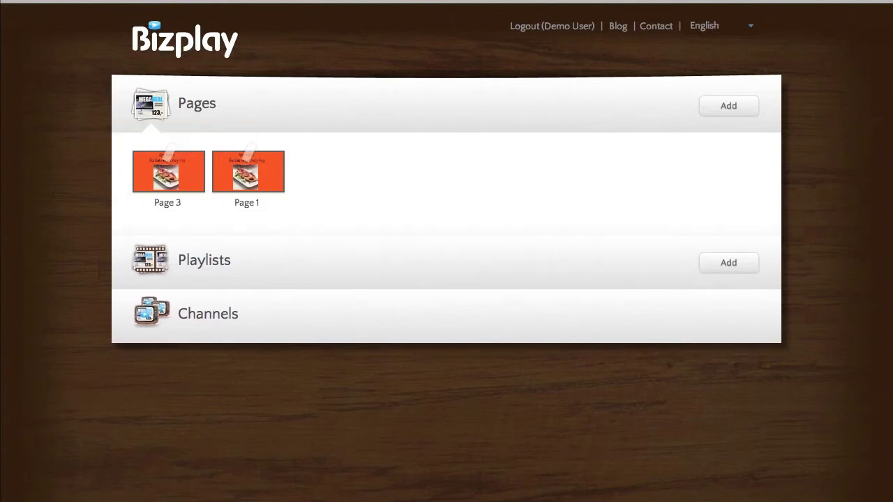
- Open Page 3 for editing and change the background box's color to bright green
mouse_move(196, 178)
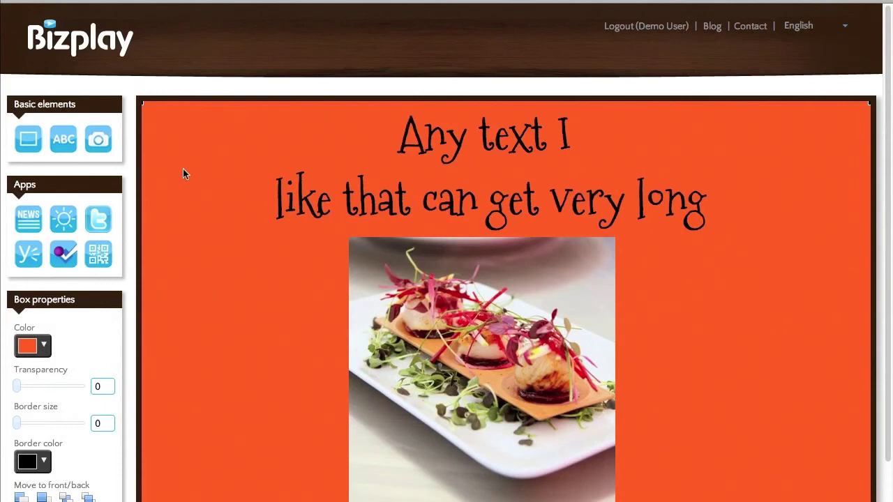
click(30, 346)
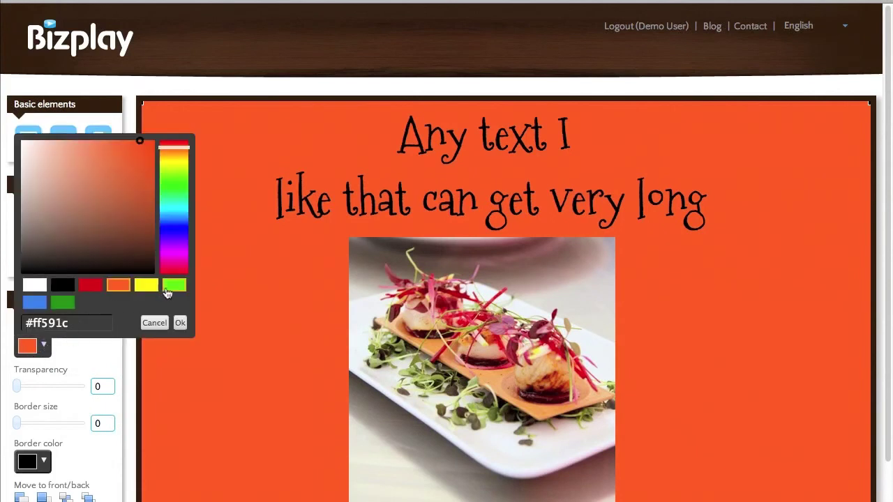
click(172, 286)
click(181, 323)
- Save Page 3 and return to the page overview
scroll(249, 346, down, 2)
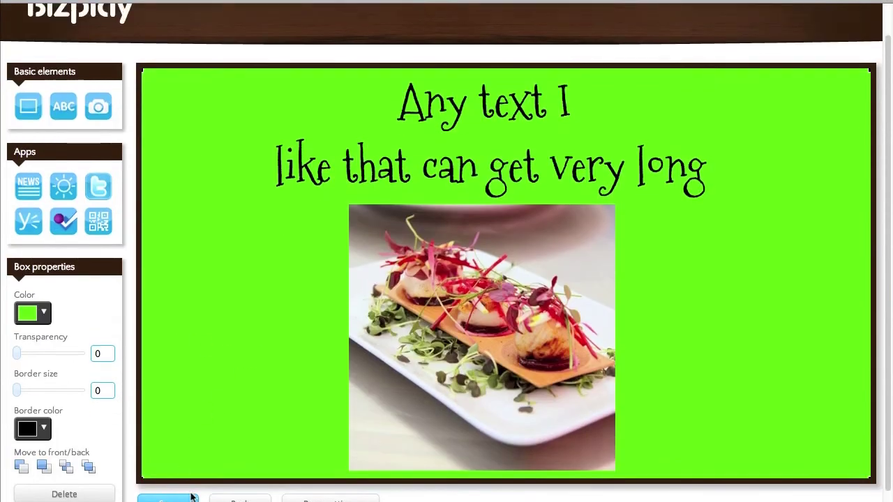
click(189, 498)
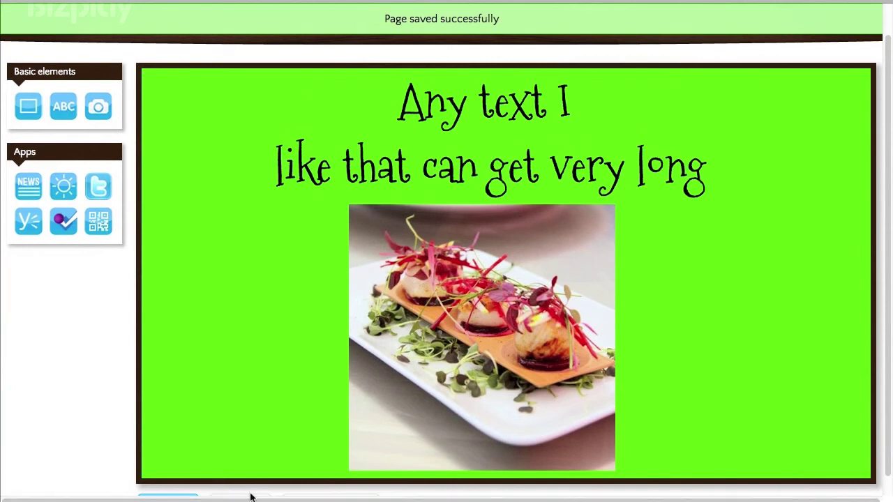
scroll(253, 489, down, 1)
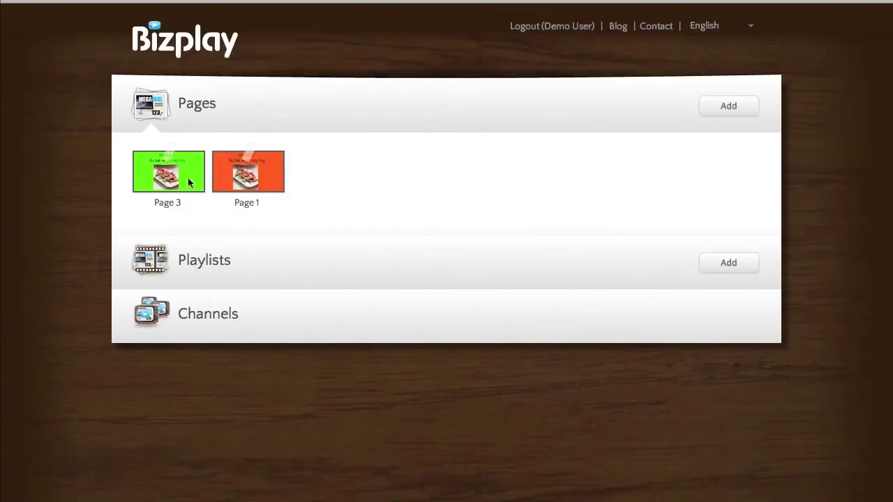
- Delete Page 3 from the page overview and confirm the deletion
mouse_move(201, 163)
click(231, 134)
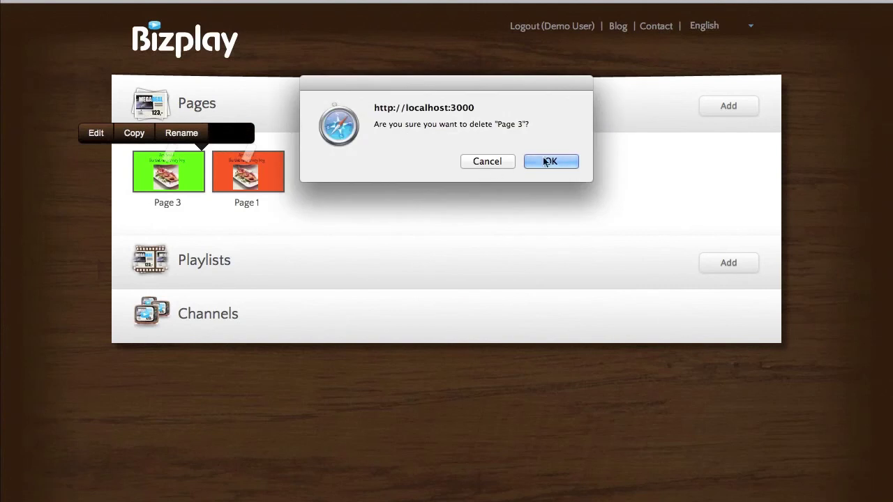
click(559, 162)
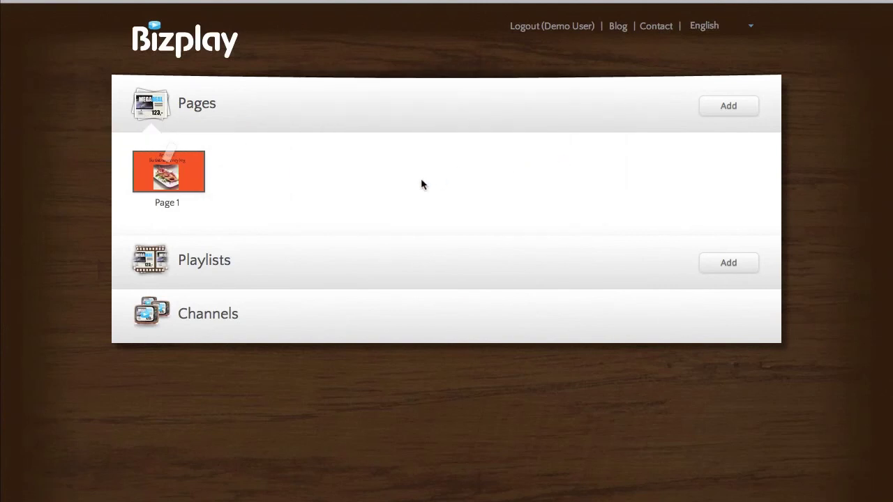